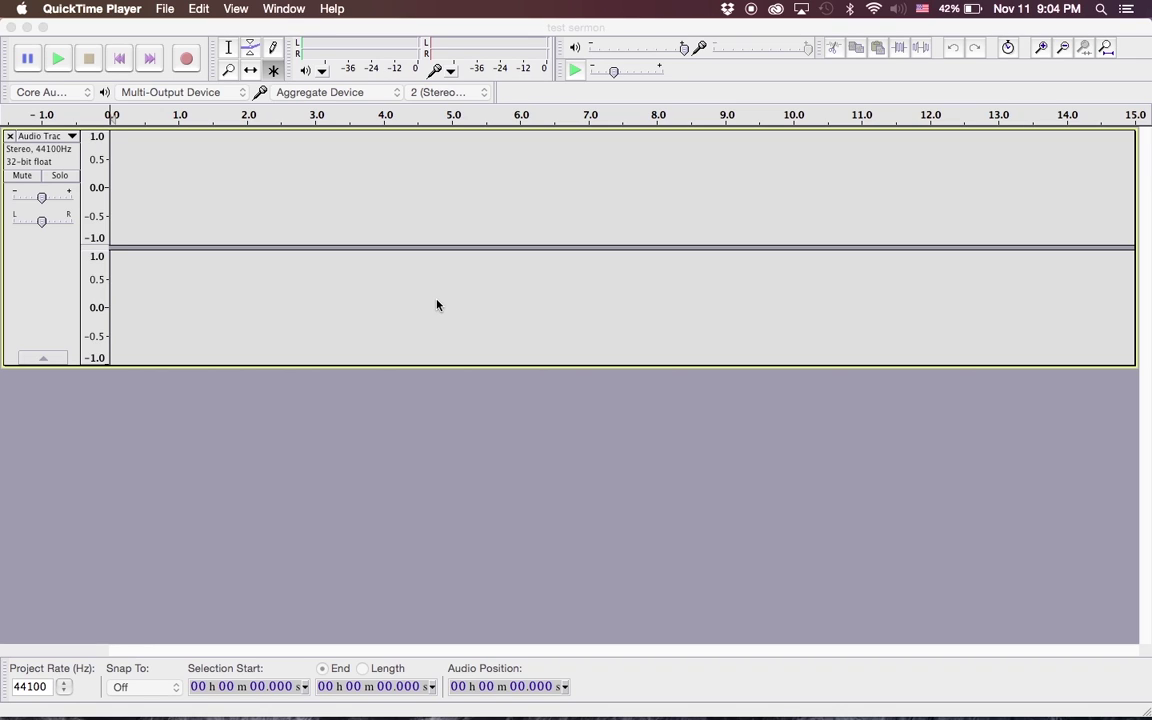
# Bring the Audacity window with the empty 'test sermon' project to the front
pyautogui.click(370, 96)
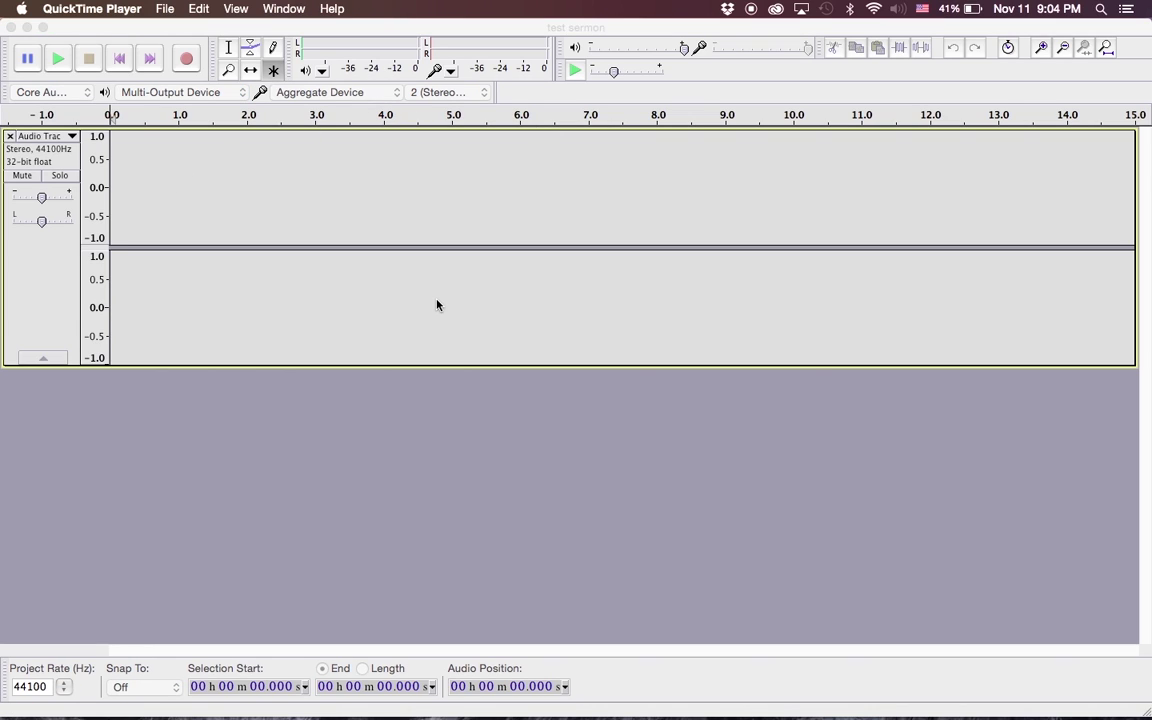
# In Safari, skim the UMCom church podcast recording article, then return to the Shure X2U product page
pyautogui.press('super+Tab')
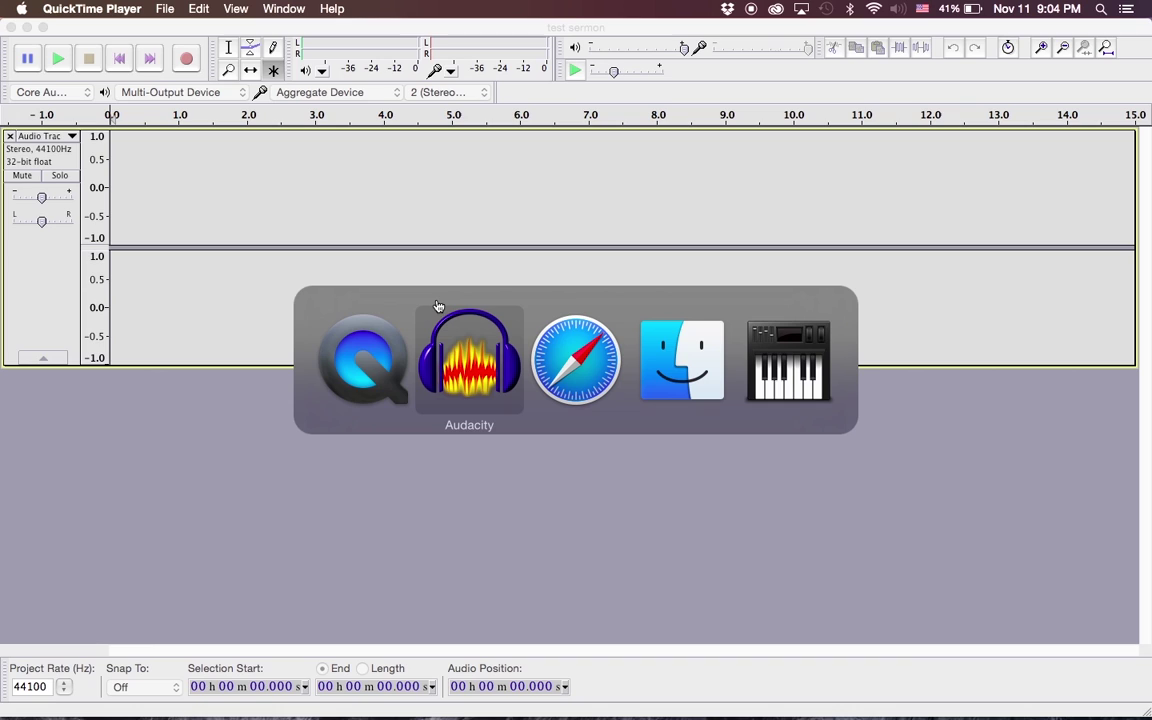
pyautogui.press('super+Tab')
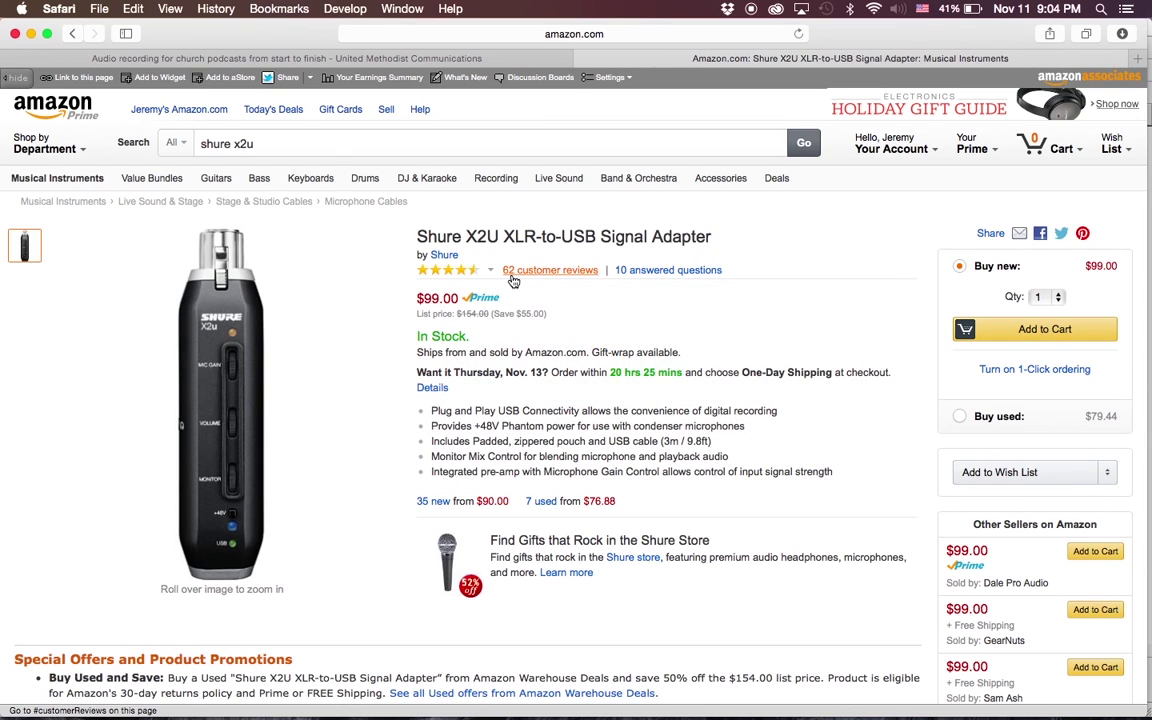
pyautogui.click(501, 57)
pyautogui.moveTo(512, 125)
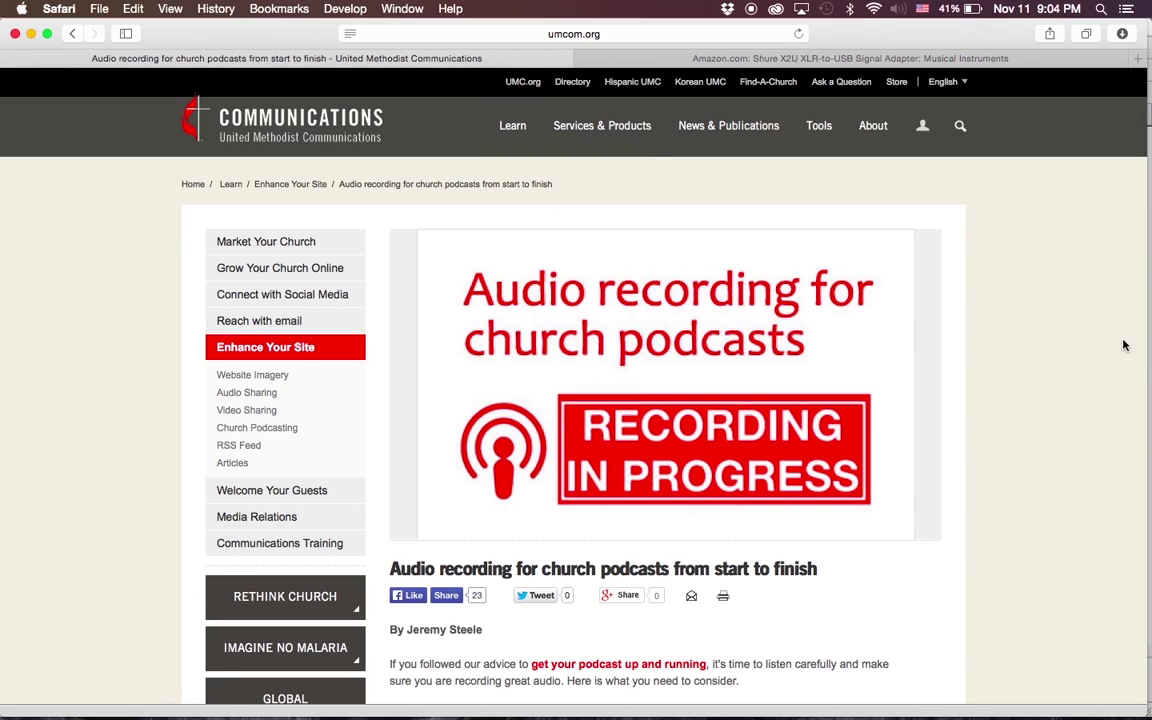
pyautogui.scroll(-3, 1104, 386)
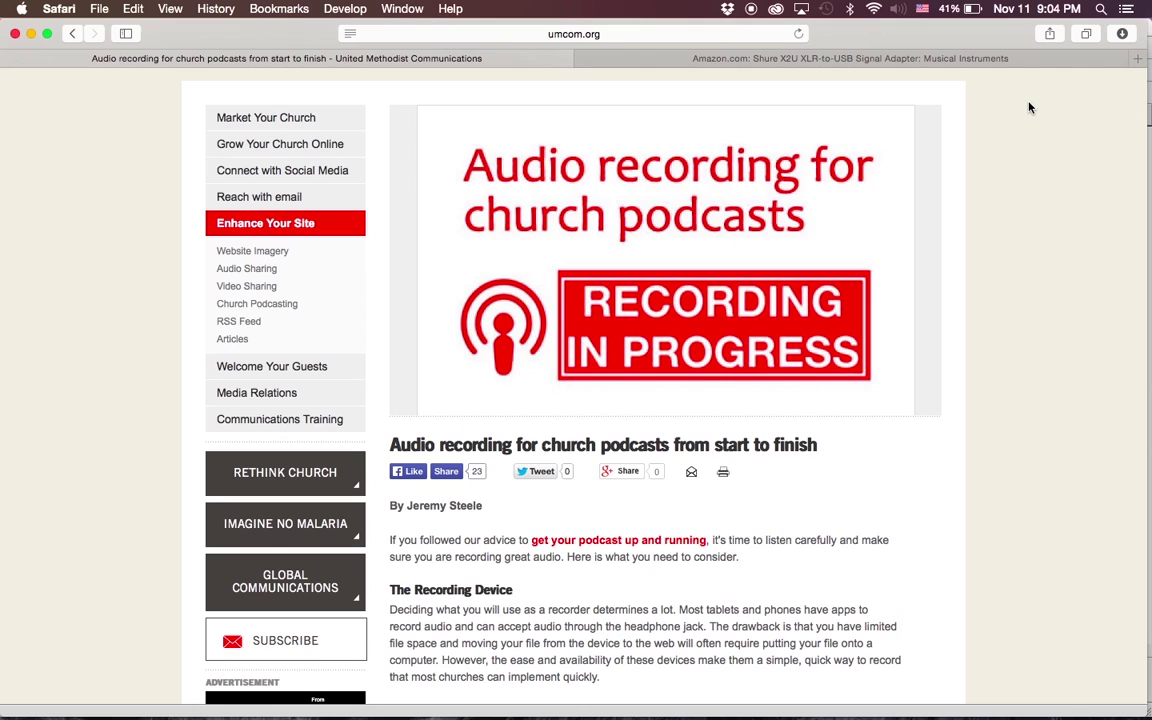
pyautogui.click(1002, 60)
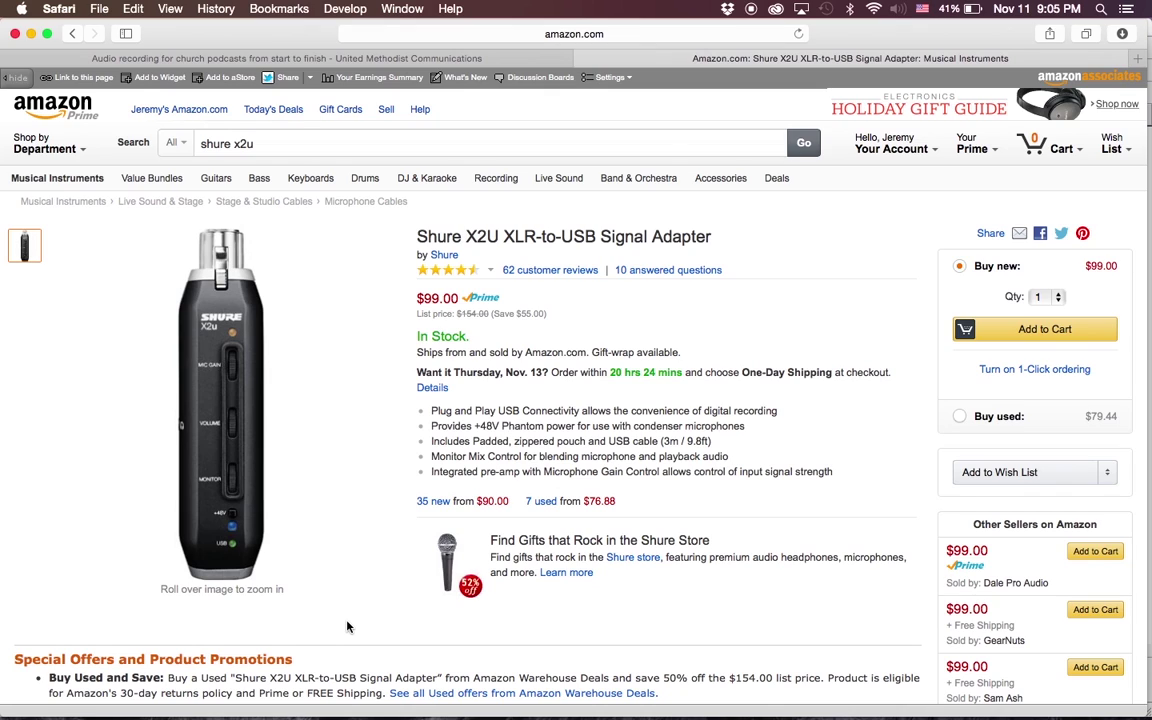
pyautogui.press('super+Tab')
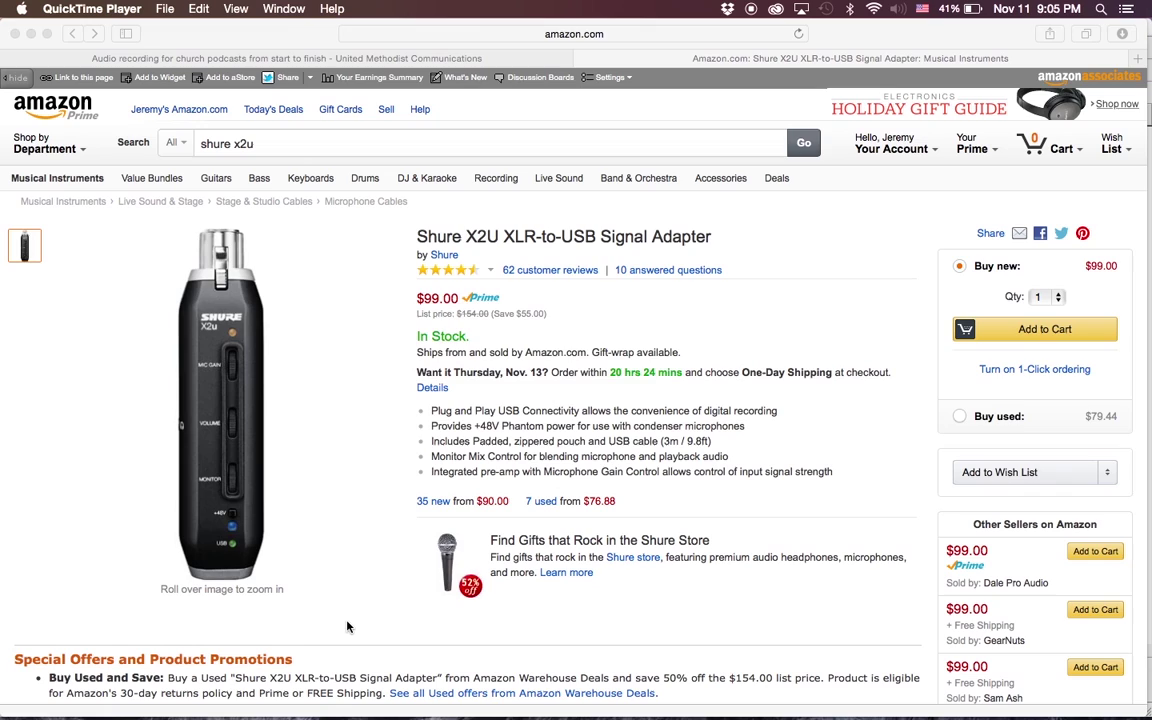
# Return to Audacity and place the edit point near the start of the empty track
pyautogui.press('super+Tab')
pyautogui.press('super+Tab')
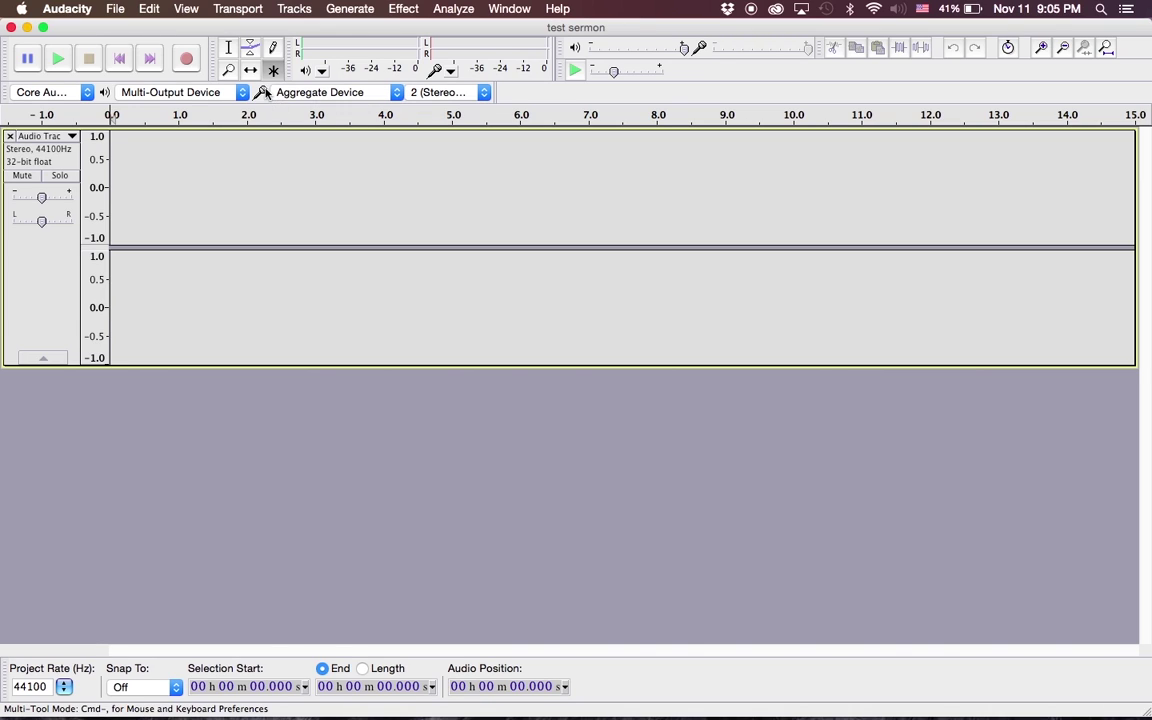
pyautogui.click(124, 119)
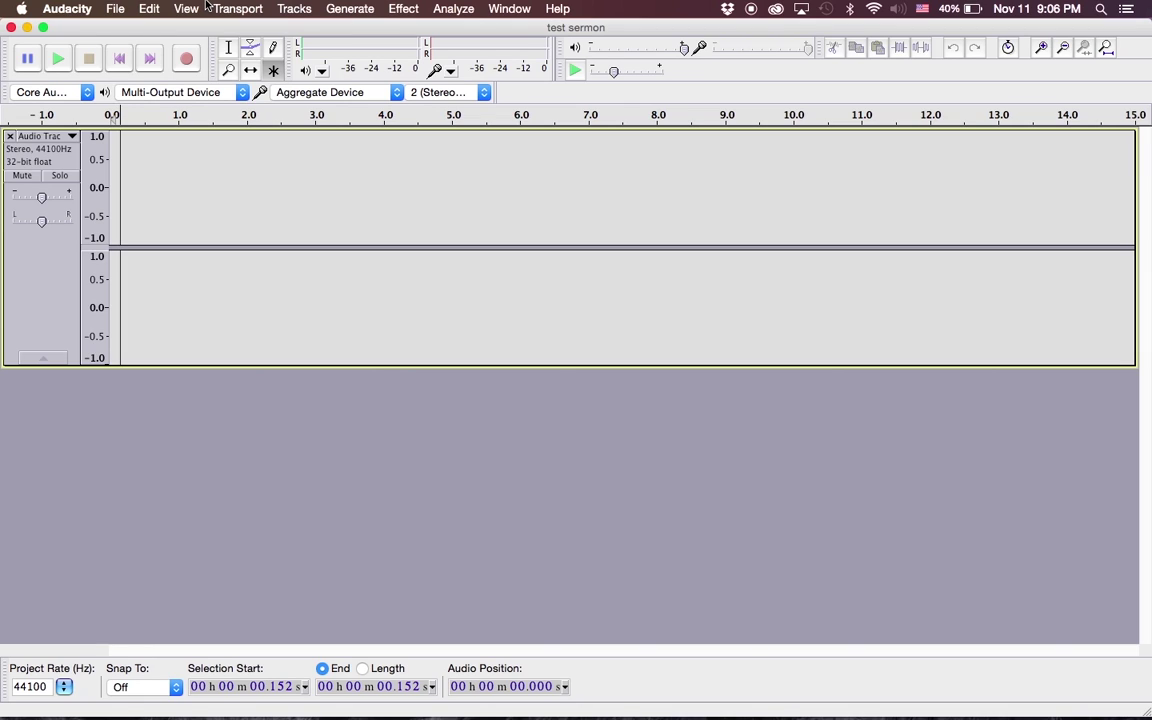
# Record a roughly 12-second spoken test clip into a new stereo track, then play it back from 4.856 s
pyautogui.click(189, 60)
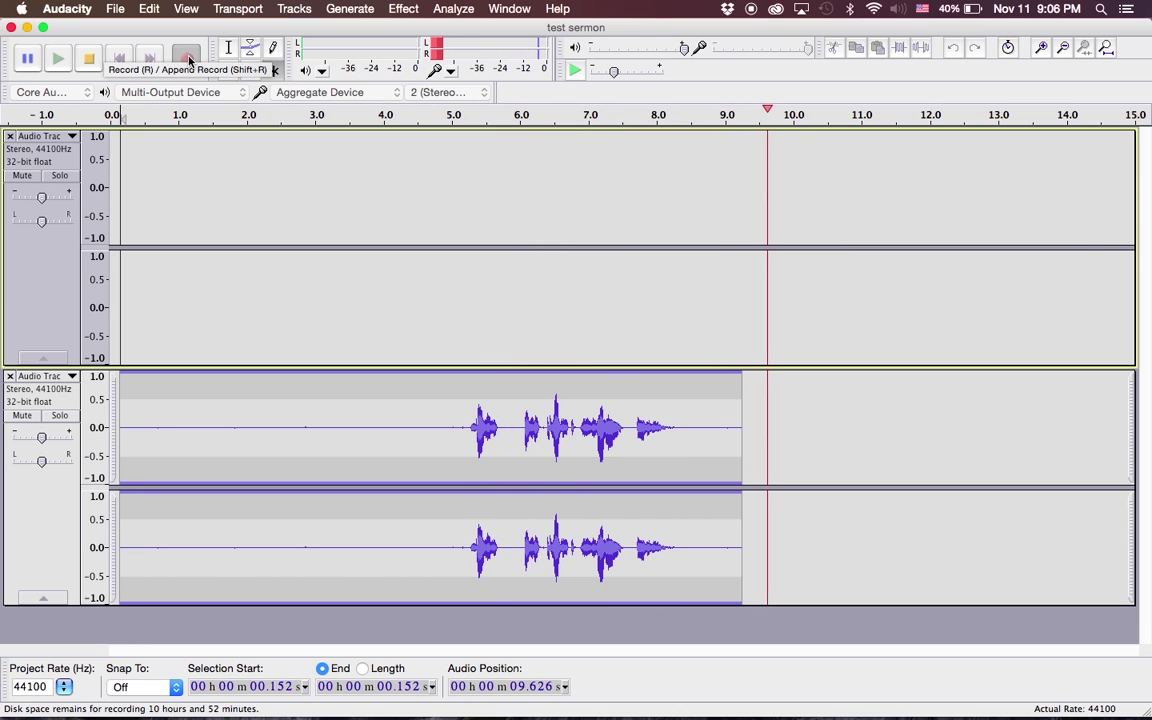
pyautogui.press('space')
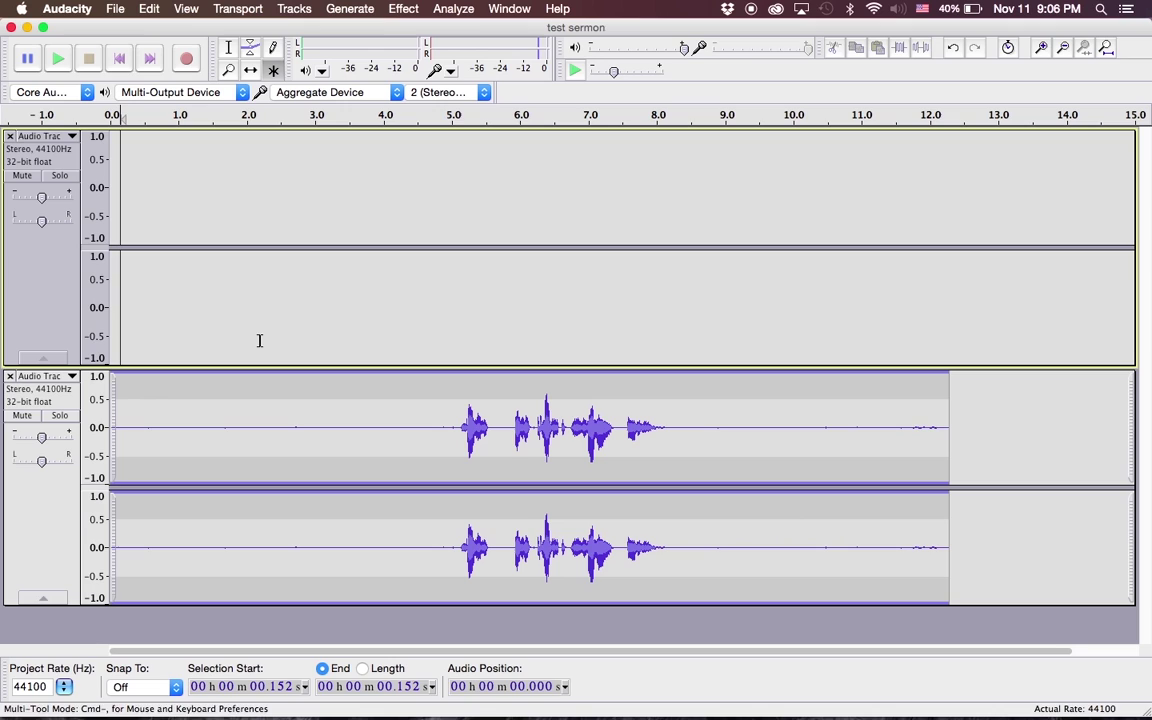
pyautogui.click(443, 428)
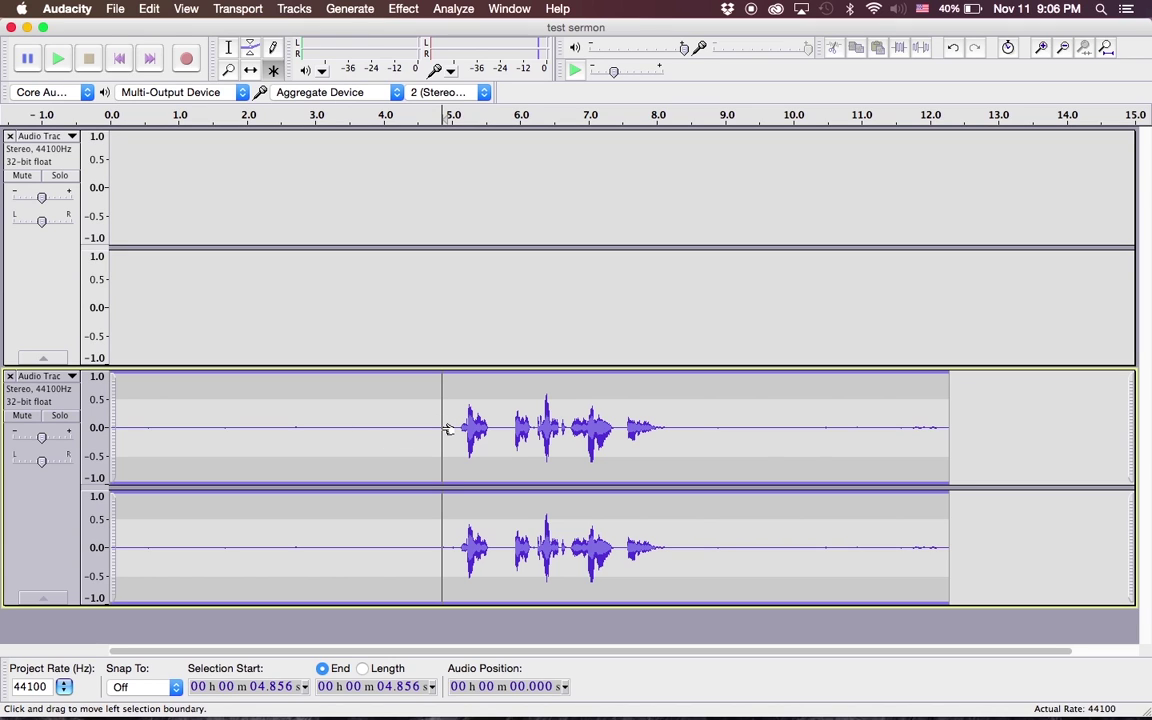
pyautogui.press('space')
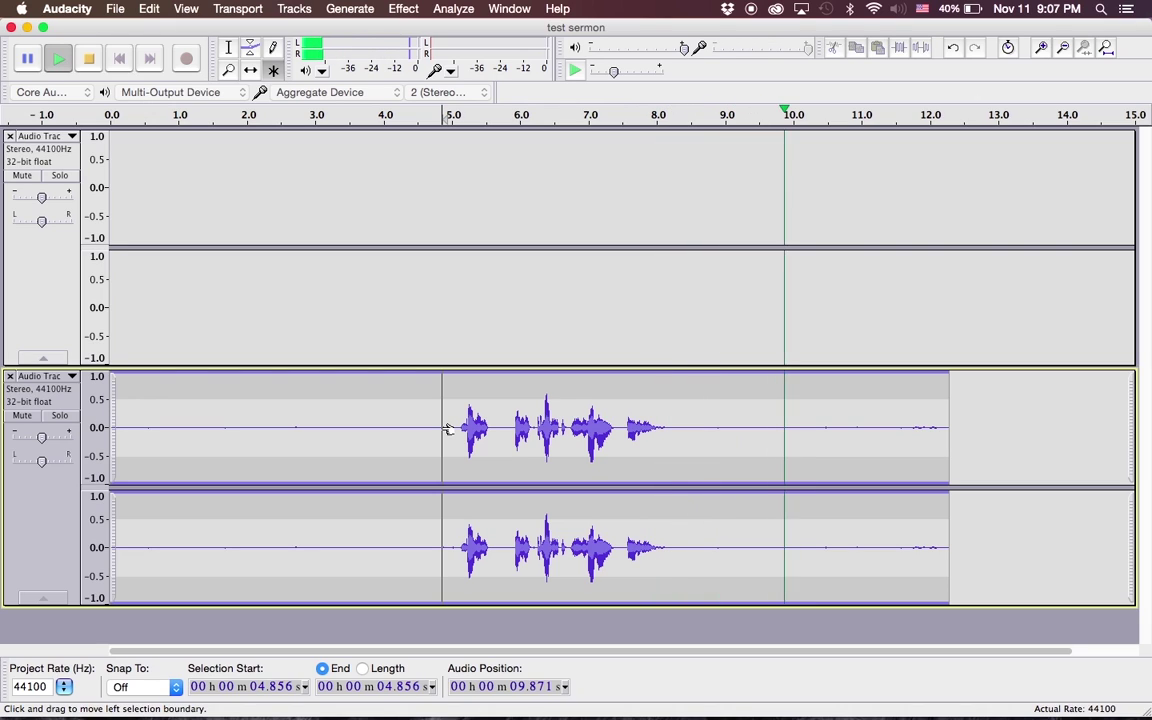
pyautogui.press('space')
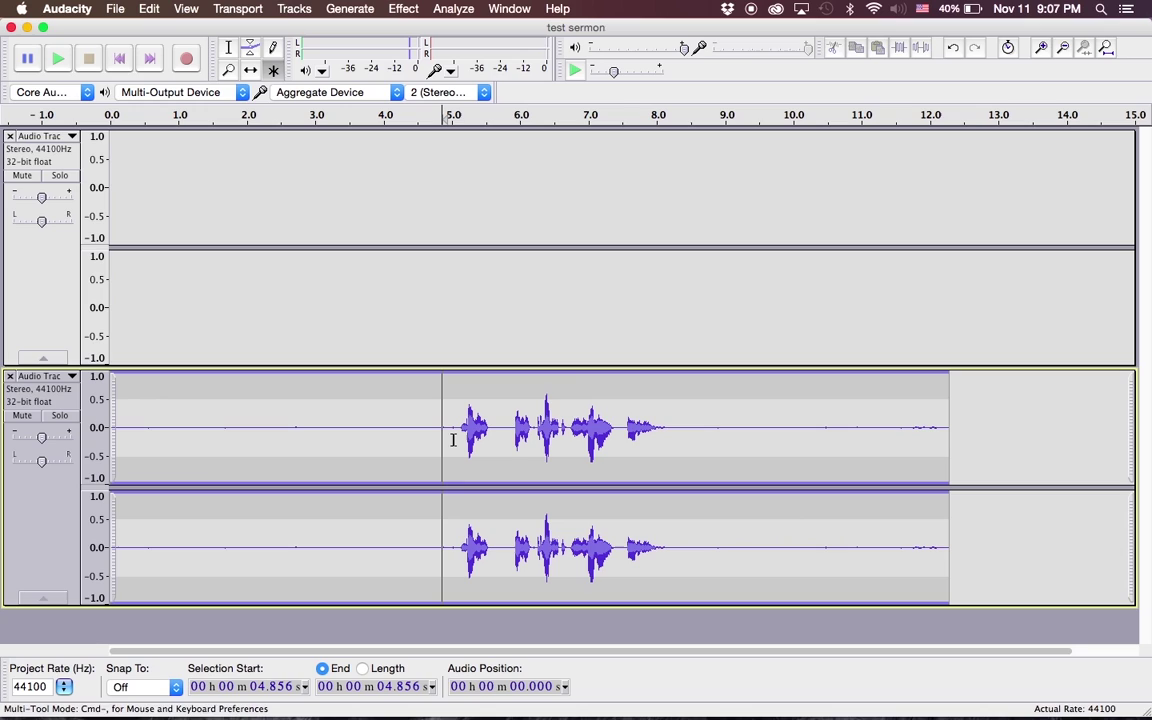
# Delete the silence after 8.308 s and before 5.090 s from the test clip
pyautogui.click(677, 421)
pyautogui.moveTo(677, 421); pyautogui.dragTo(964, 427)
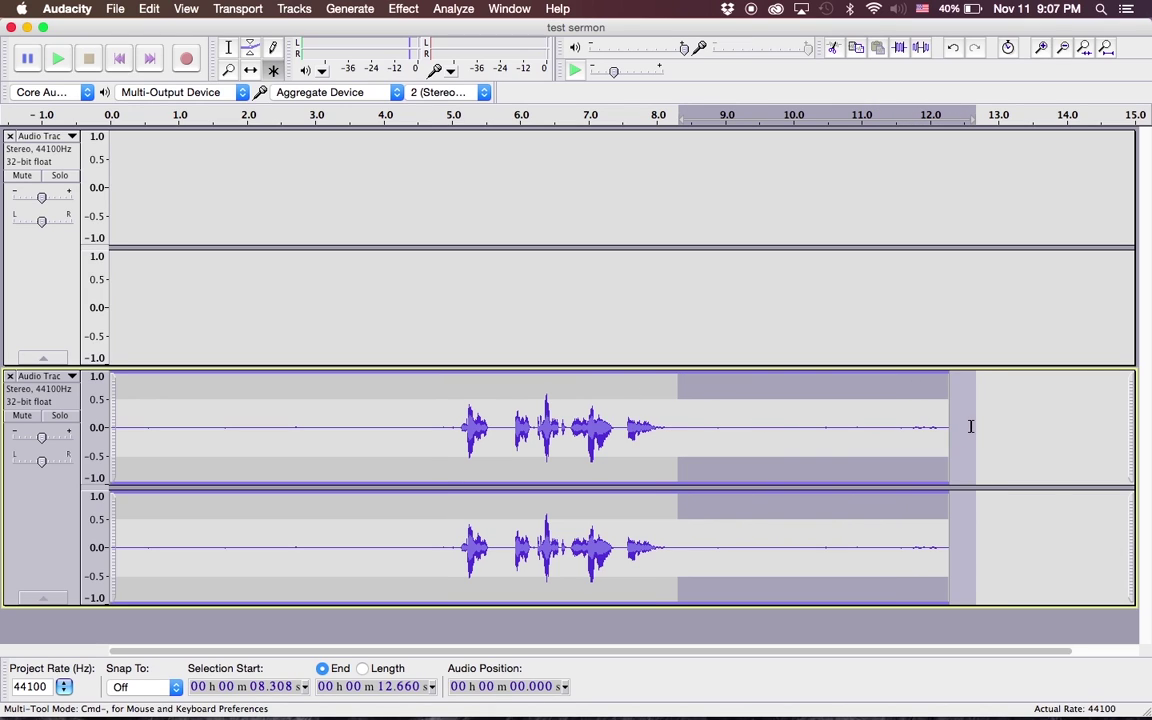
pyautogui.press('Delete')
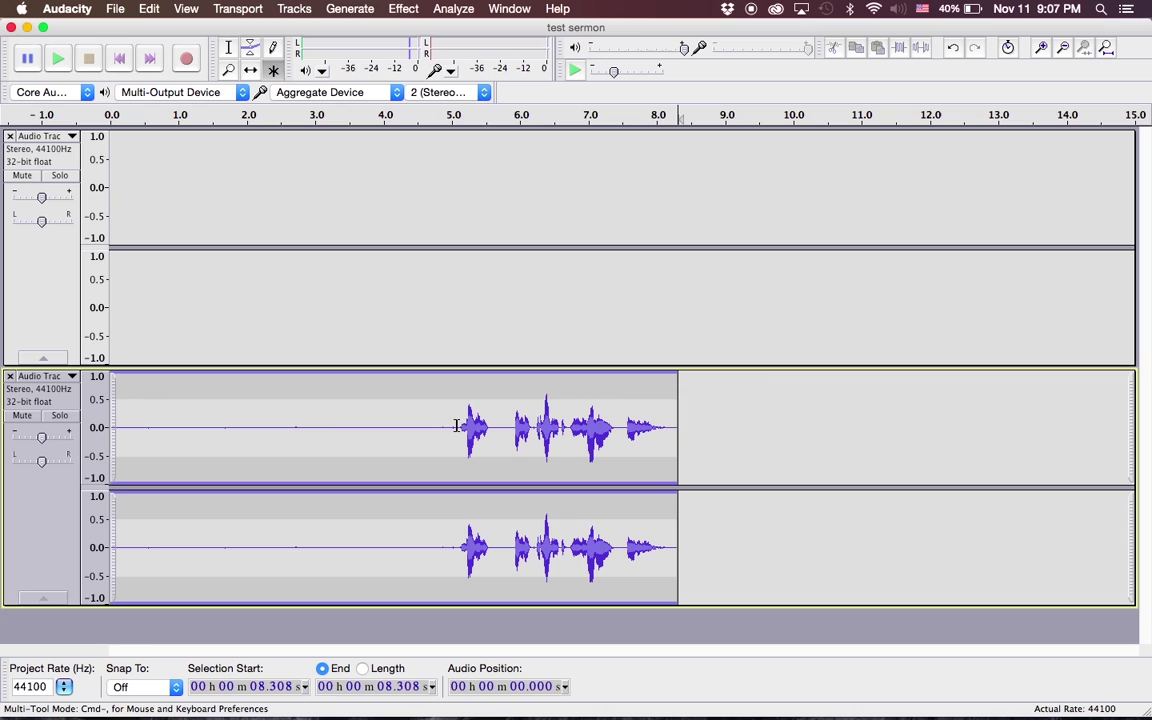
pyautogui.moveTo(456, 426); pyautogui.dragTo(113, 428)
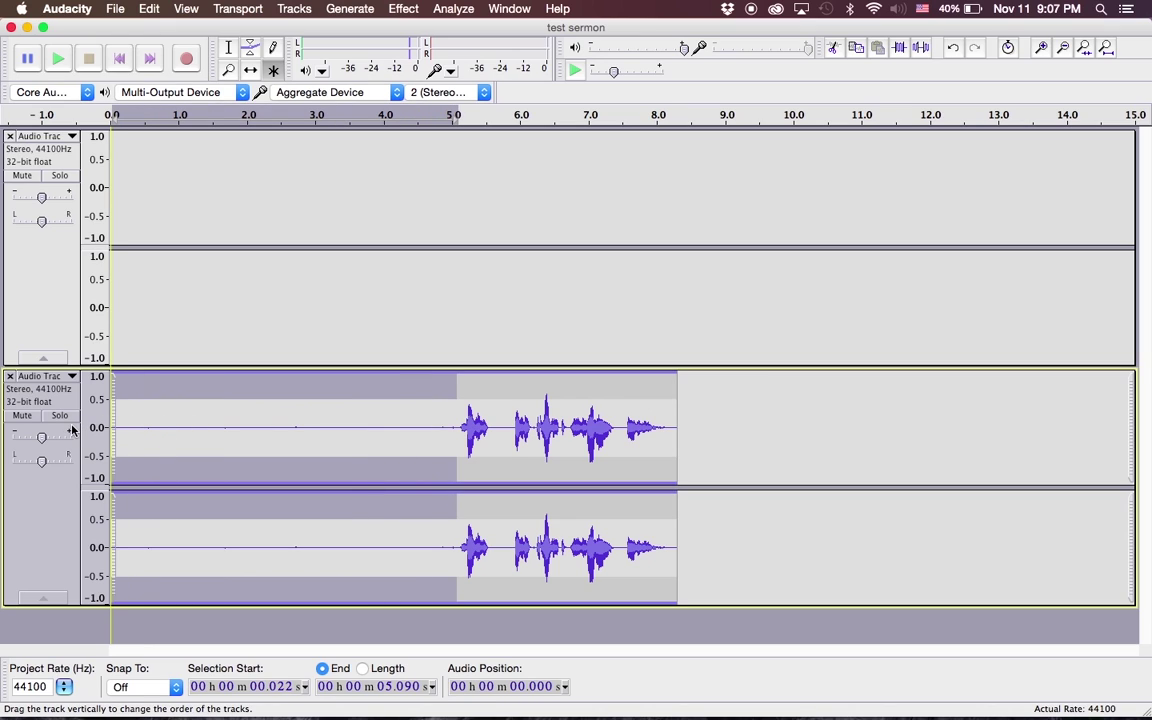
pyautogui.press('Delete')
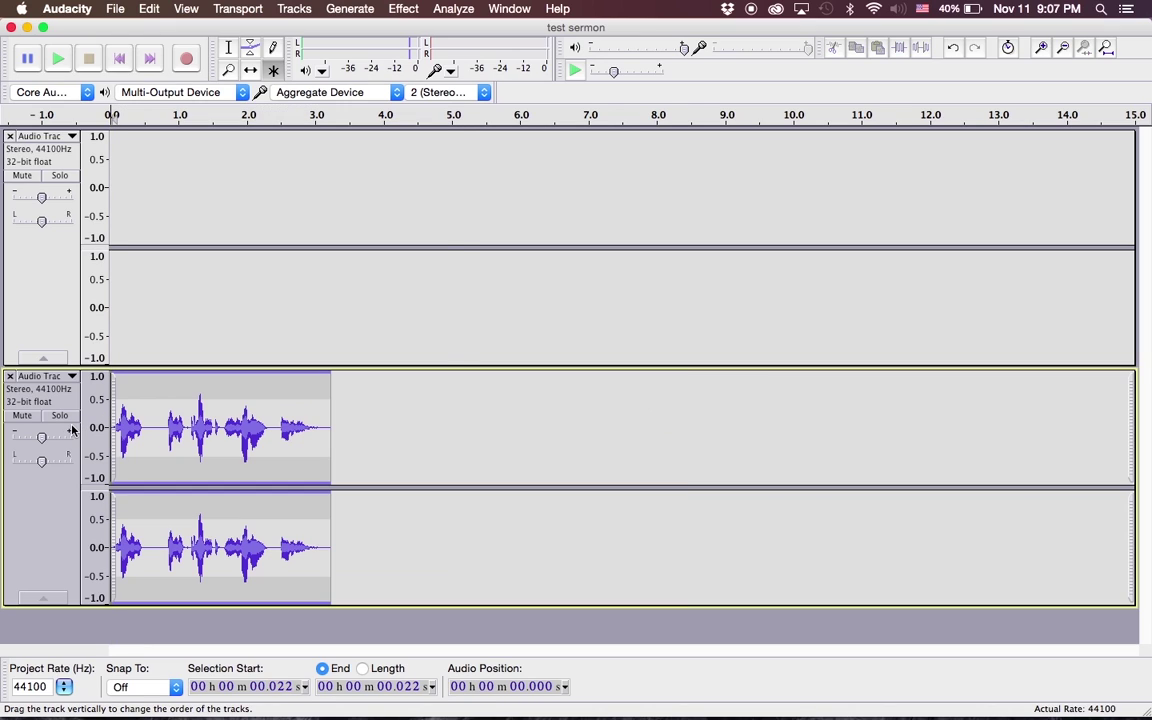
pyautogui.scroll(-4, 72, 430)
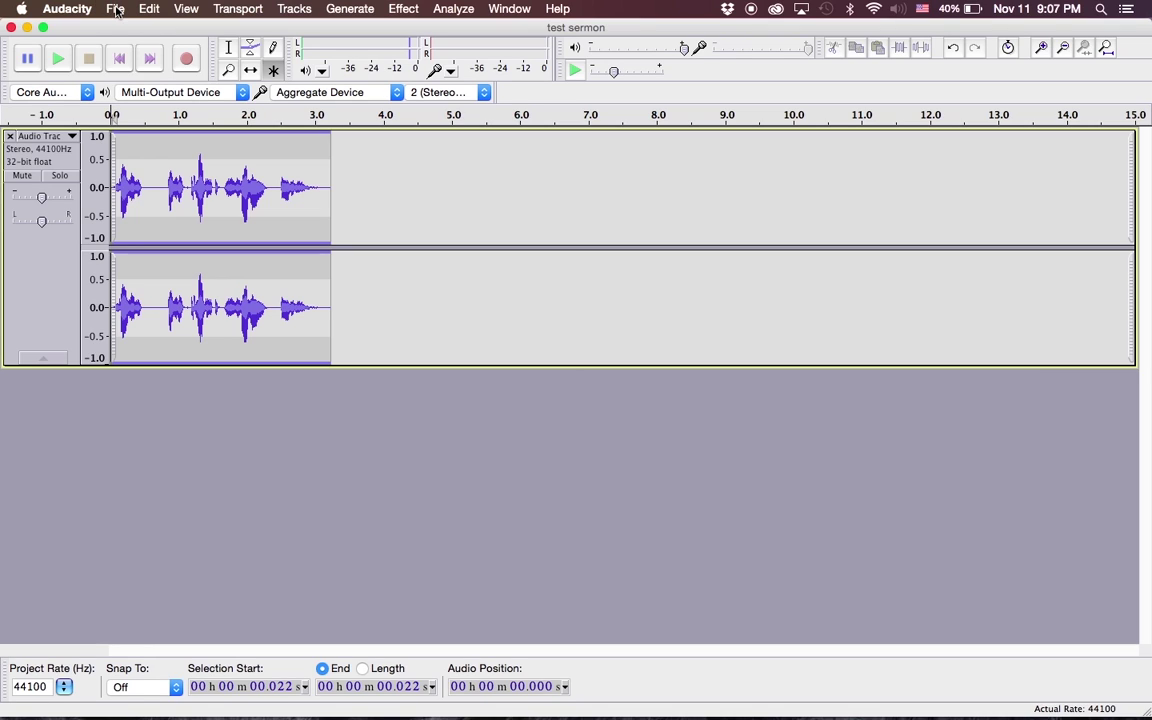
# Import the Podcast .m4a file from the Music folder via File > Import > Audio
pyautogui.click(116, 10)
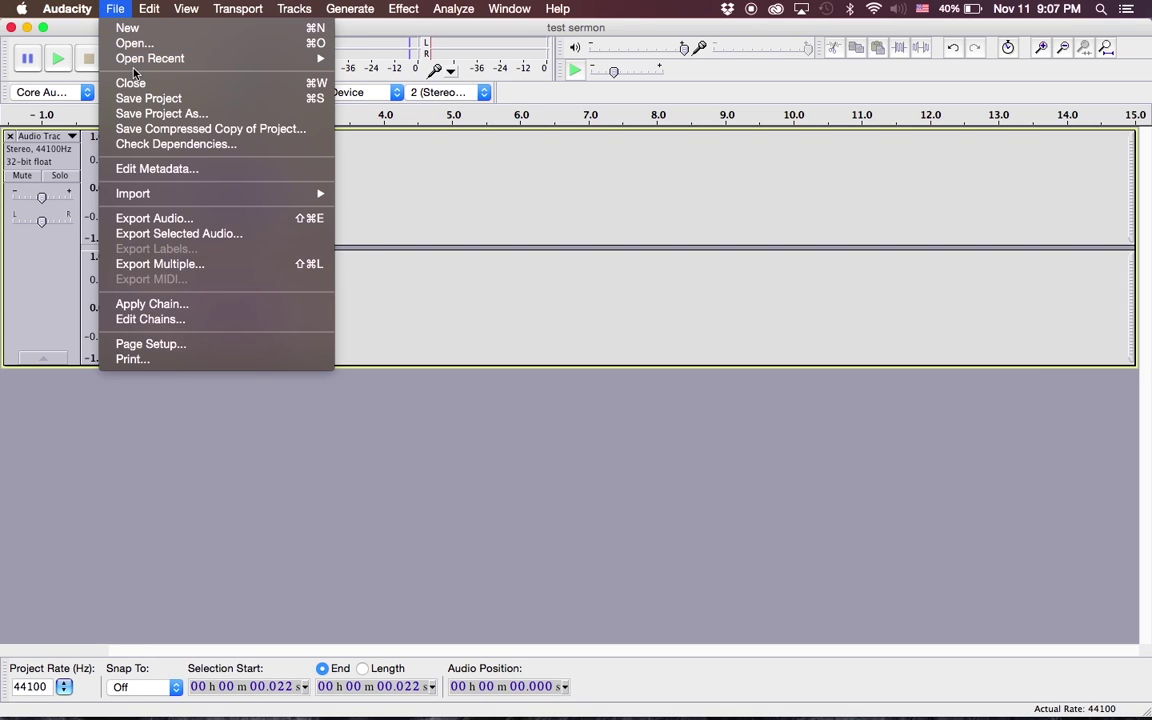
pyautogui.moveTo(133, 62)
pyautogui.click(113, 8)
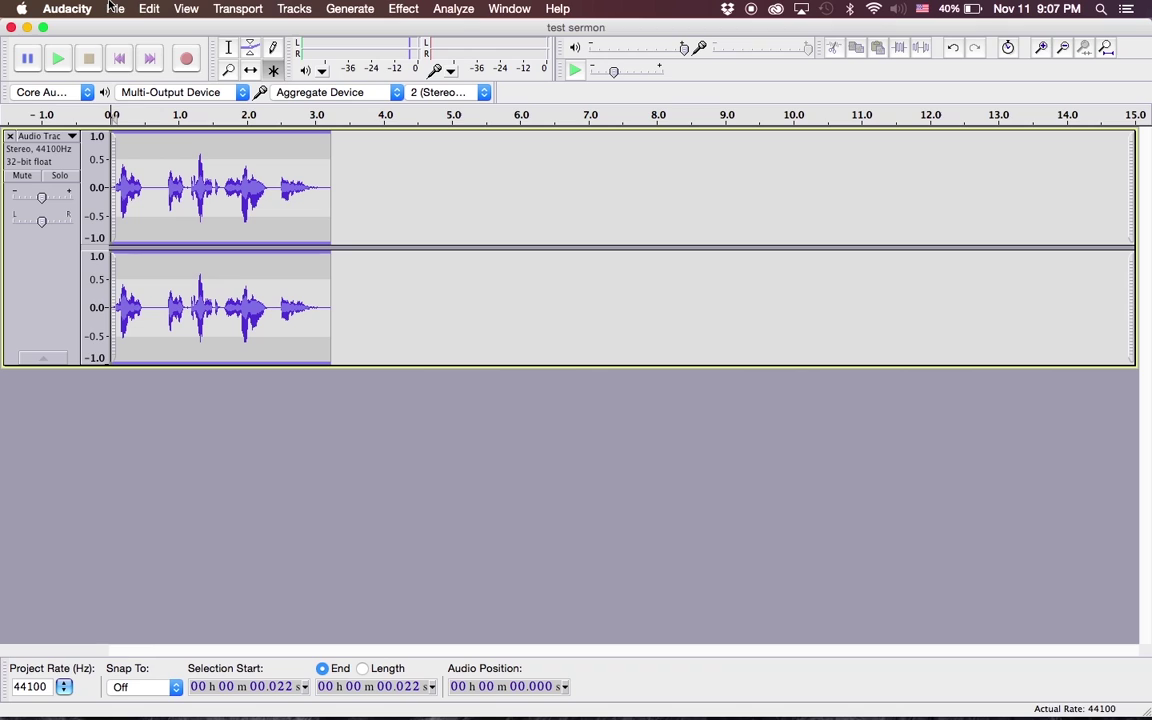
pyautogui.click(113, 8)
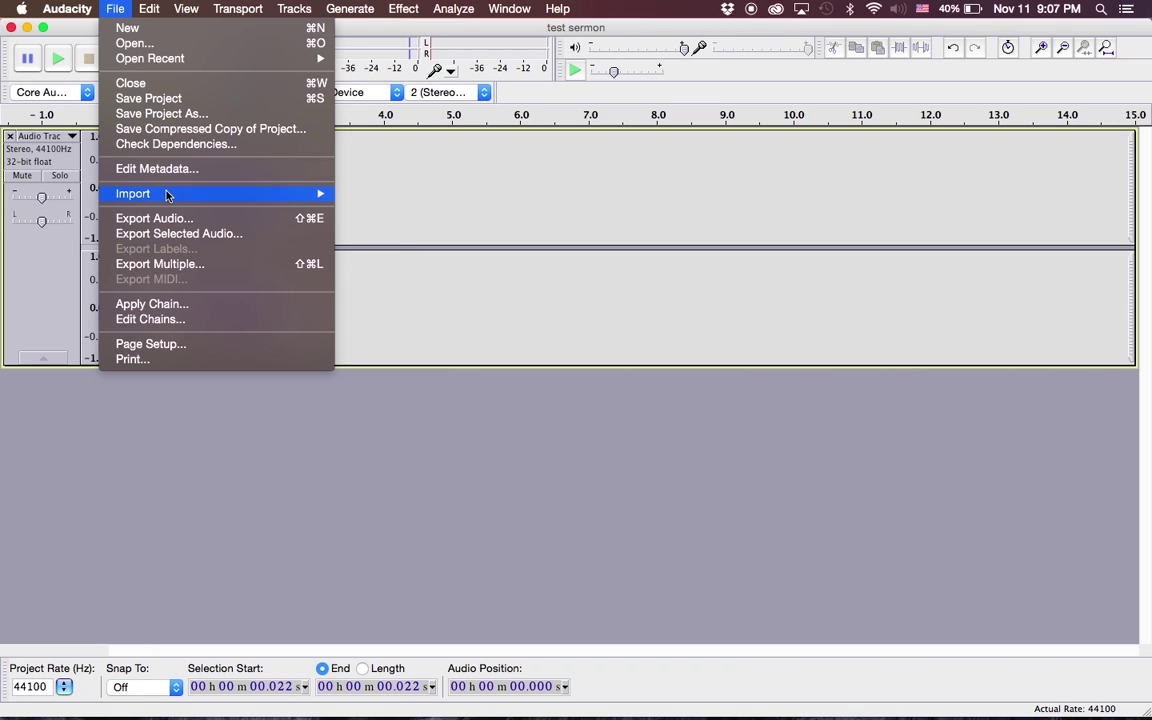
pyautogui.moveTo(167, 197)
pyautogui.click(392, 193)
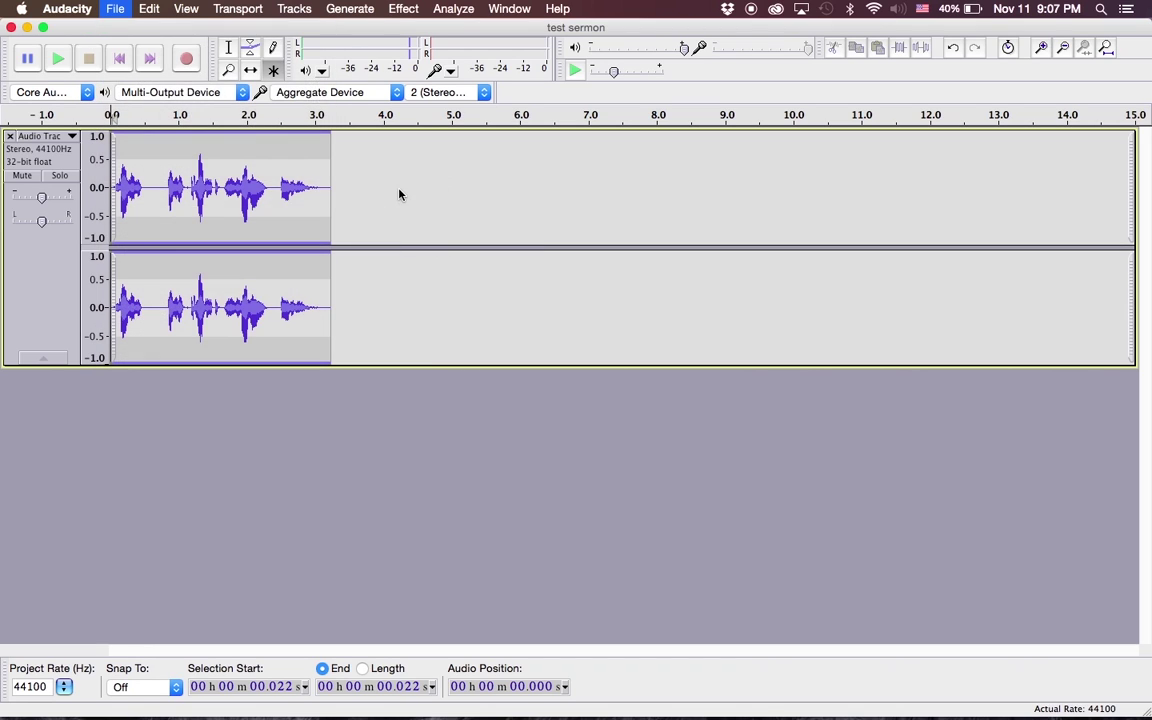
pyautogui.scroll(-10, 650, 332)
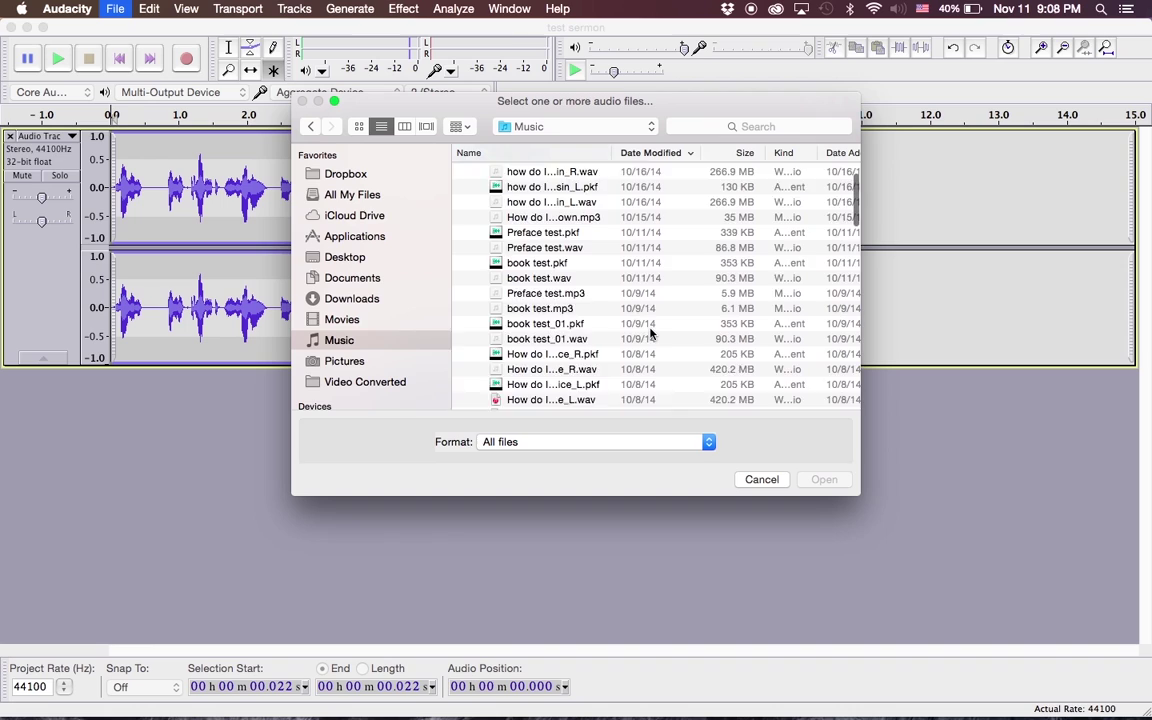
pyautogui.scroll(-15, 650, 332)
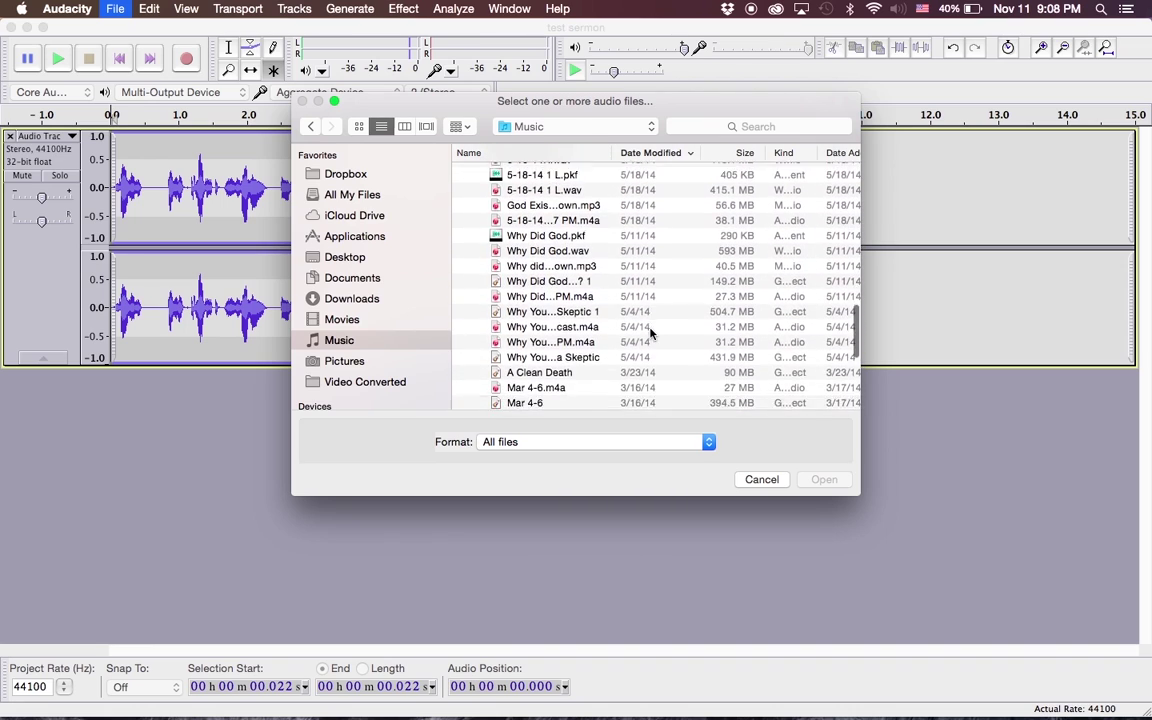
pyautogui.click(574, 367)
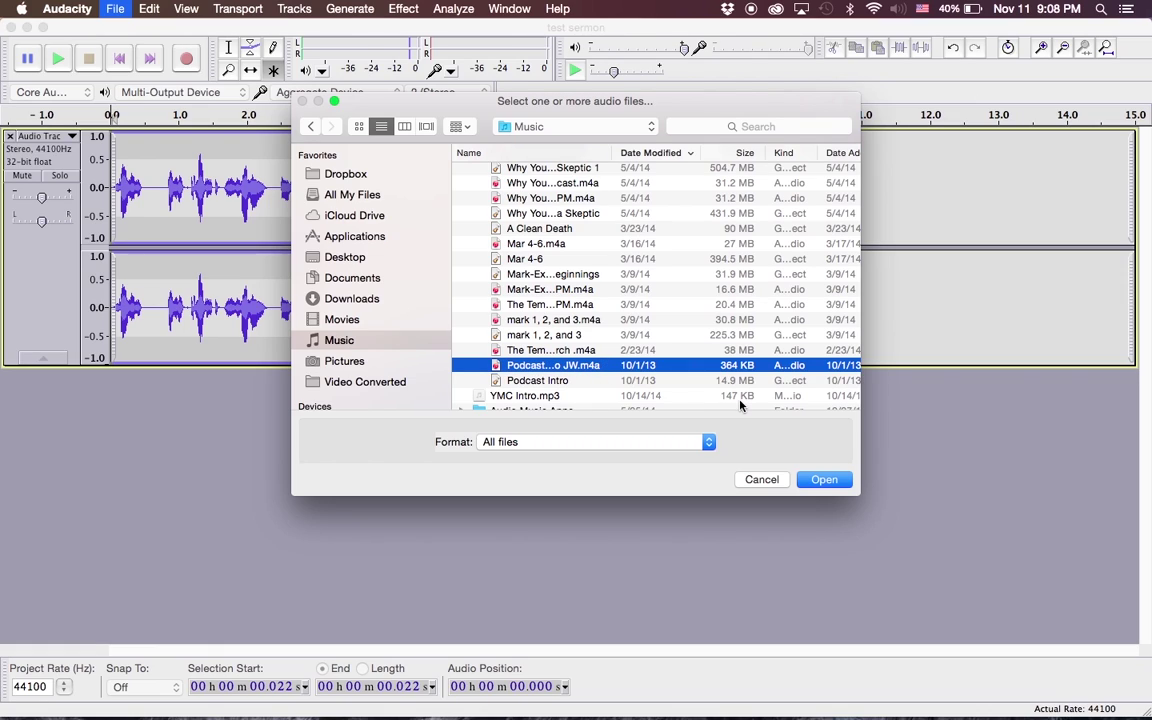
pyautogui.click(824, 481)
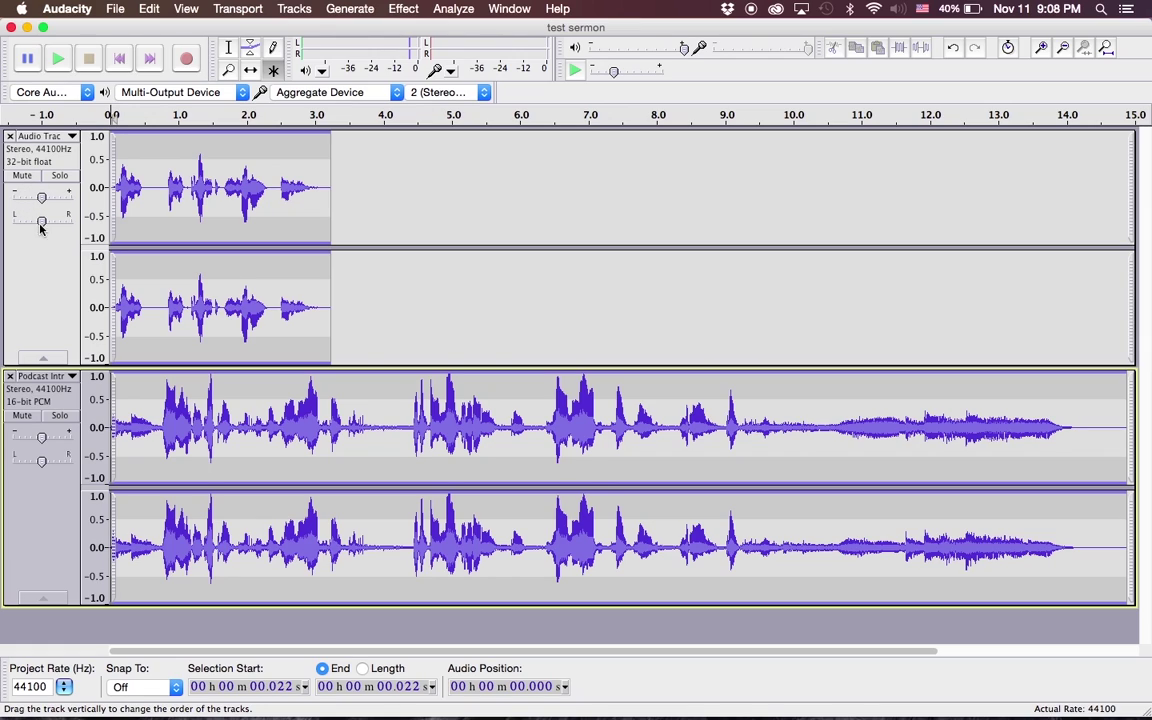
# Solo the Audio Track and play the voice clip from its beginning
pyautogui.click(59, 175)
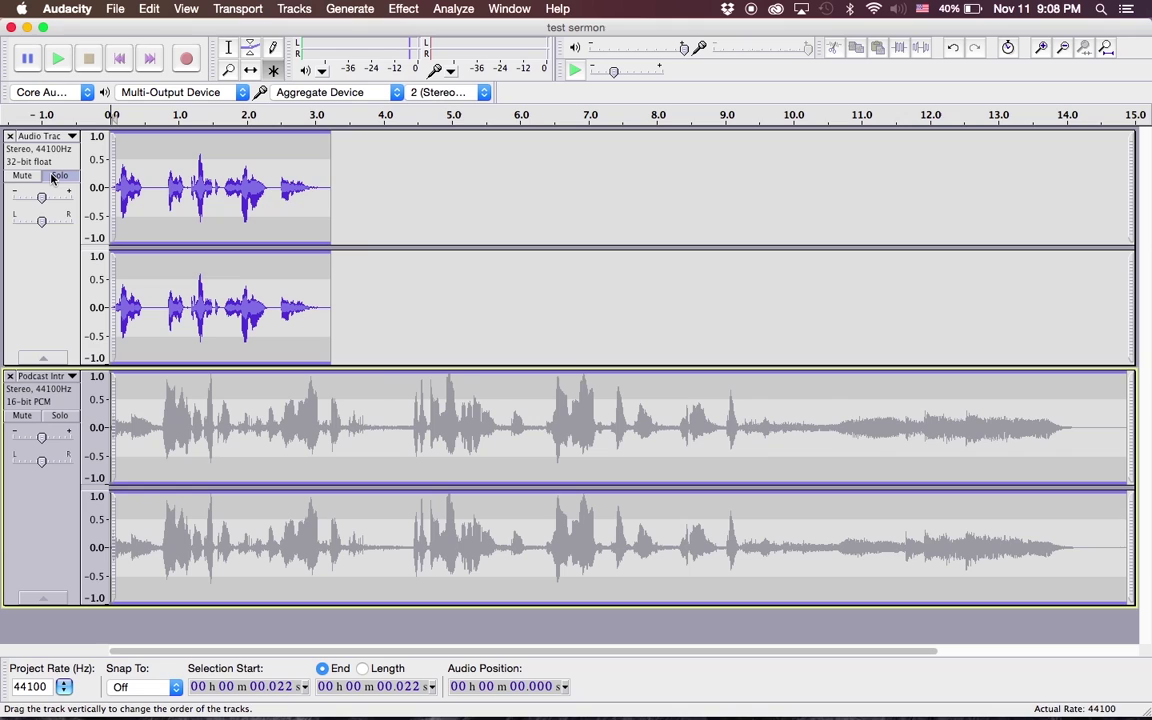
pyautogui.click(121, 227)
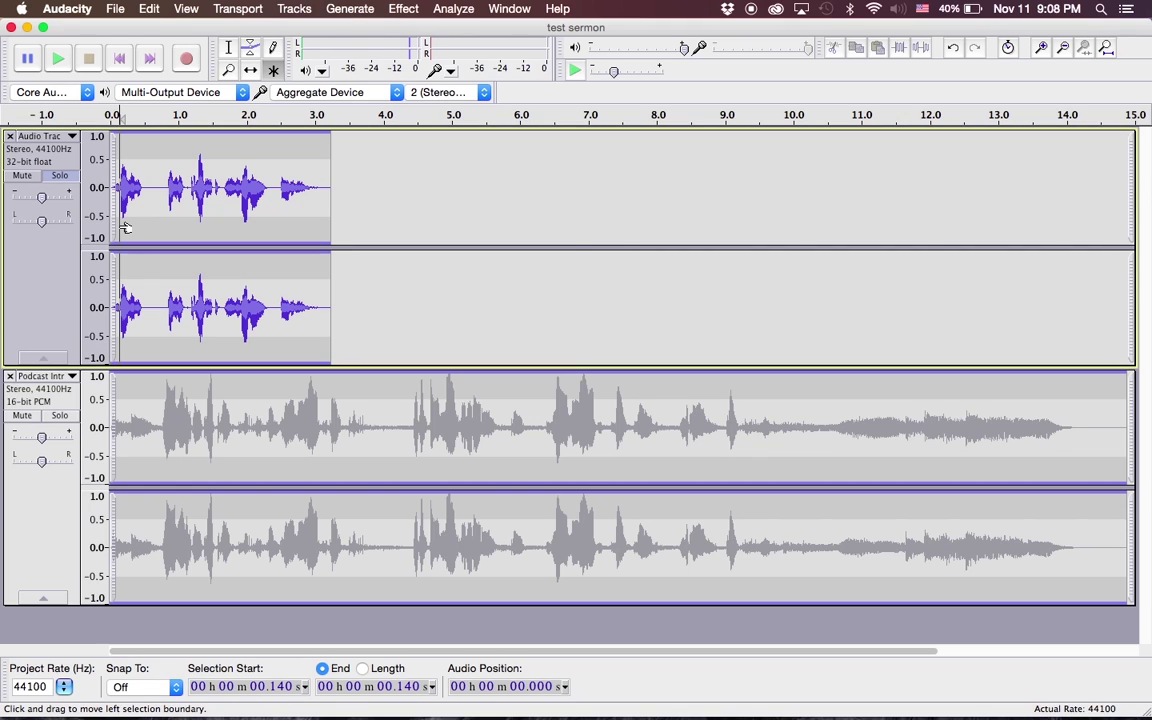
pyautogui.press('space')
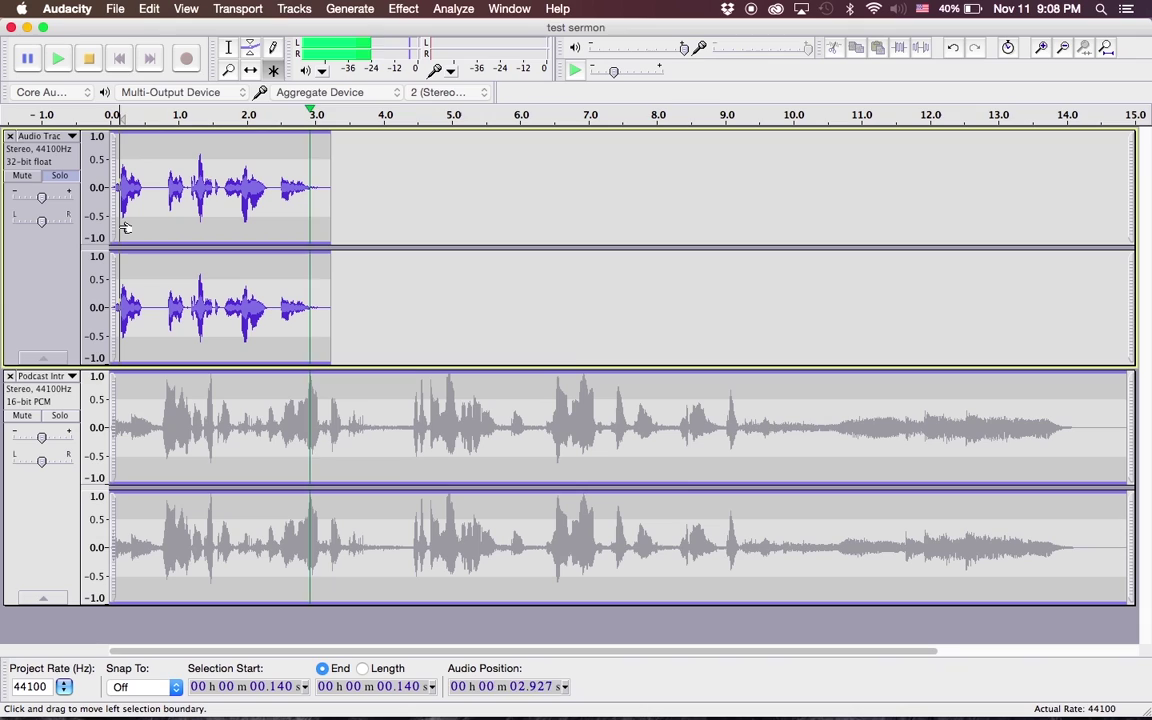
pyautogui.press('space')
# Unsolo the voice clip, mute it to hear the Podcast Intro alone, then unmute it
pyautogui.click(59, 176)
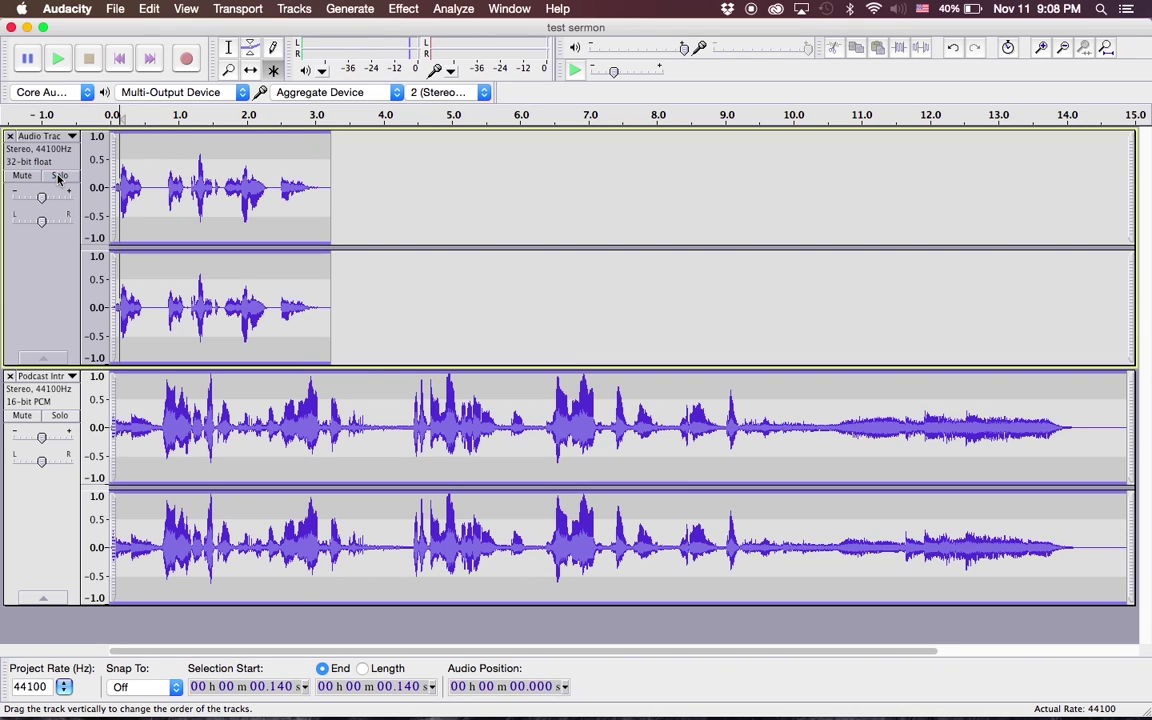
pyautogui.click(22, 176)
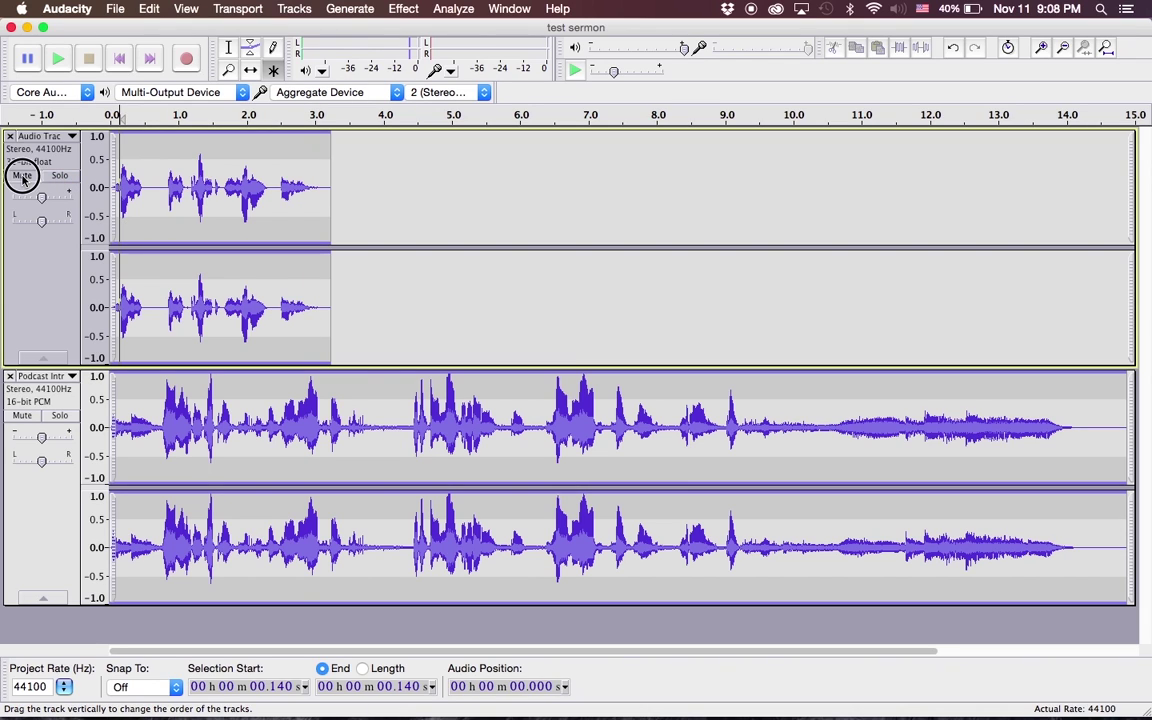
pyautogui.press('space')
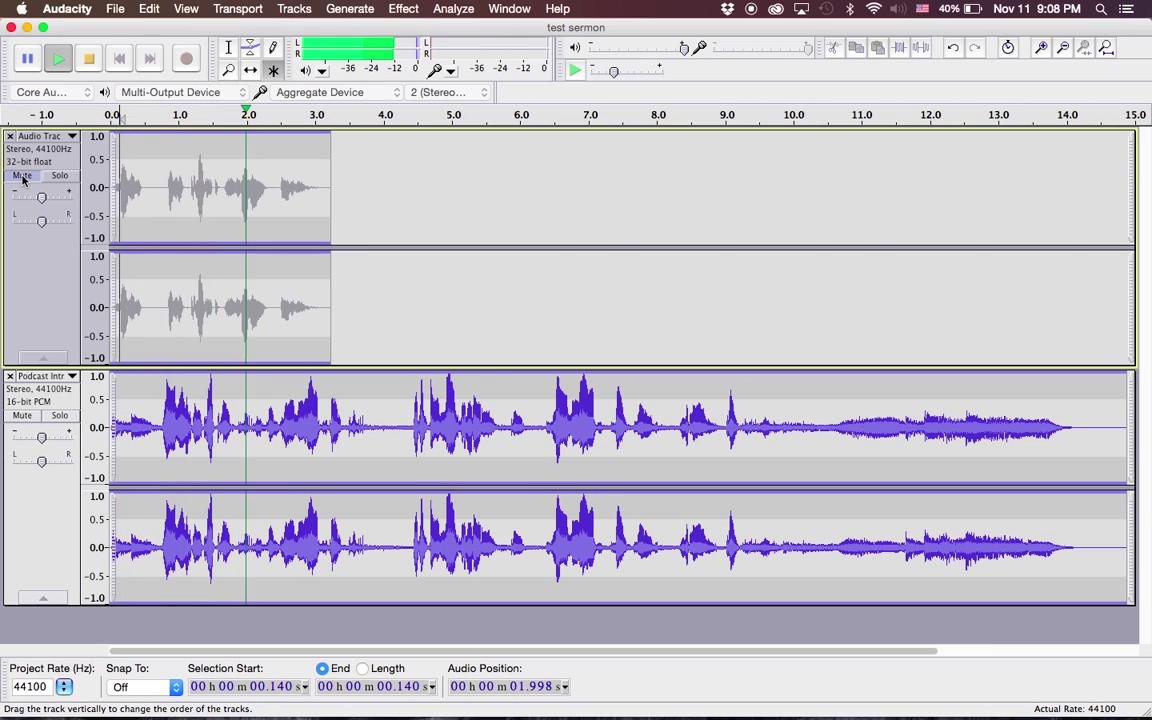
pyautogui.press('space')
pyautogui.click(22, 176)
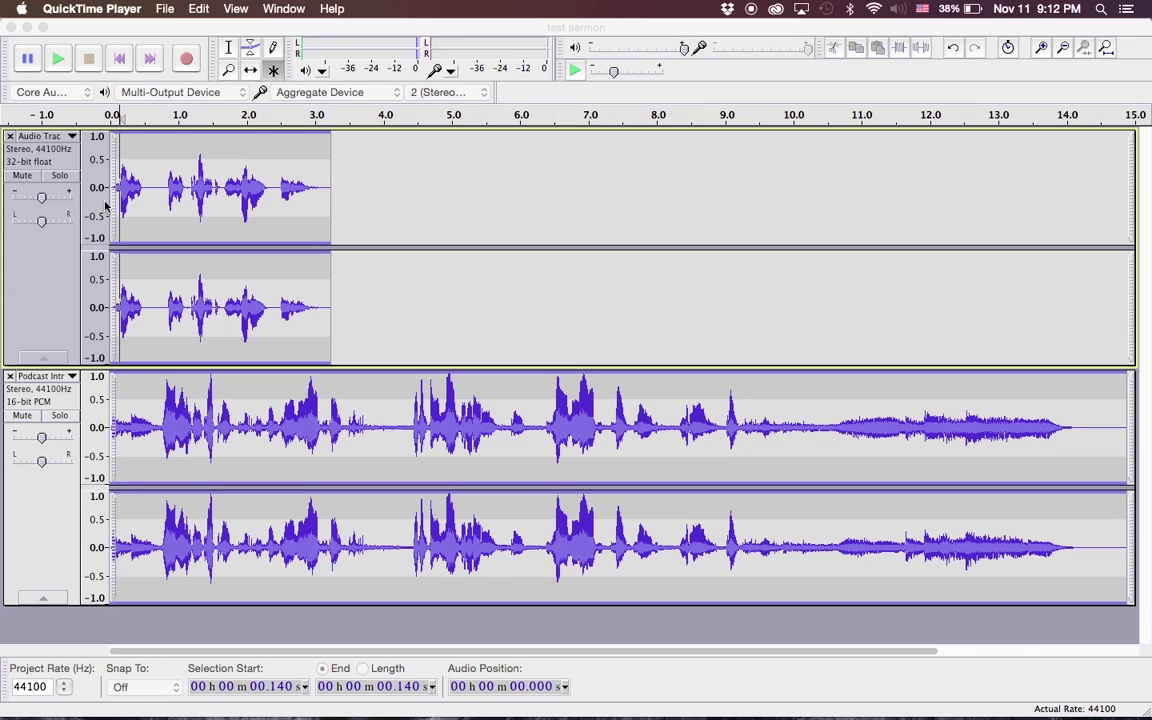
# Play the project briefly to hear the current arrangement
pyautogui.click(105, 205)
pyautogui.press('space')
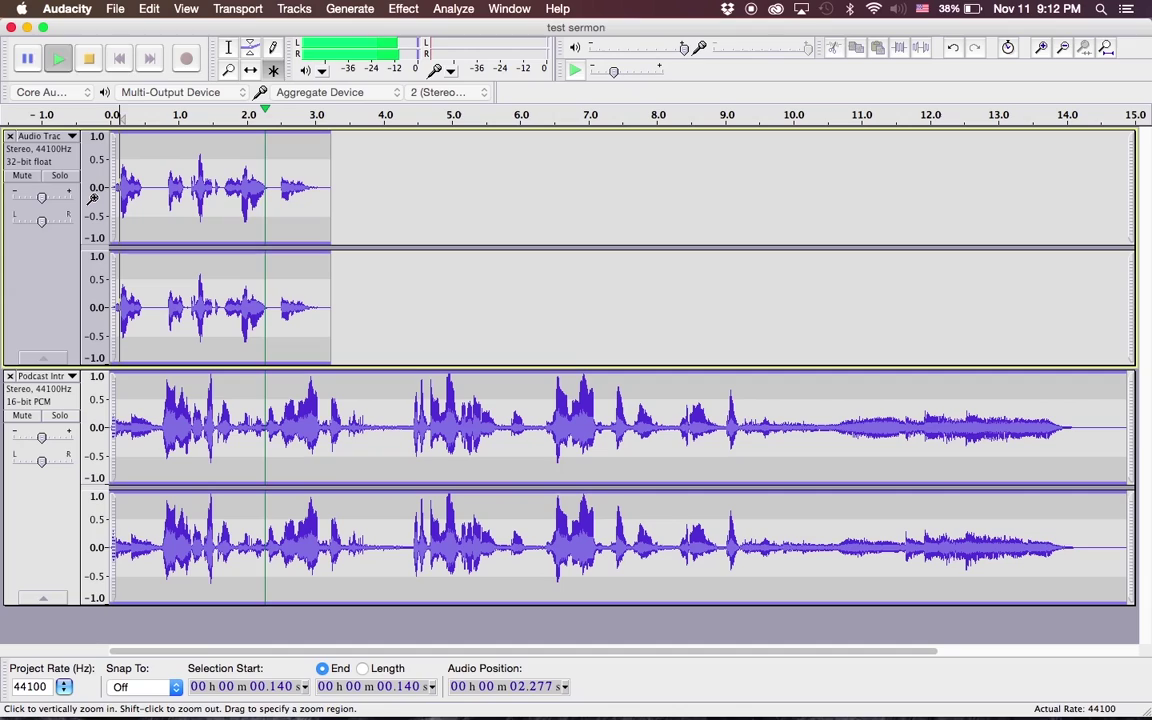
pyautogui.press('space')
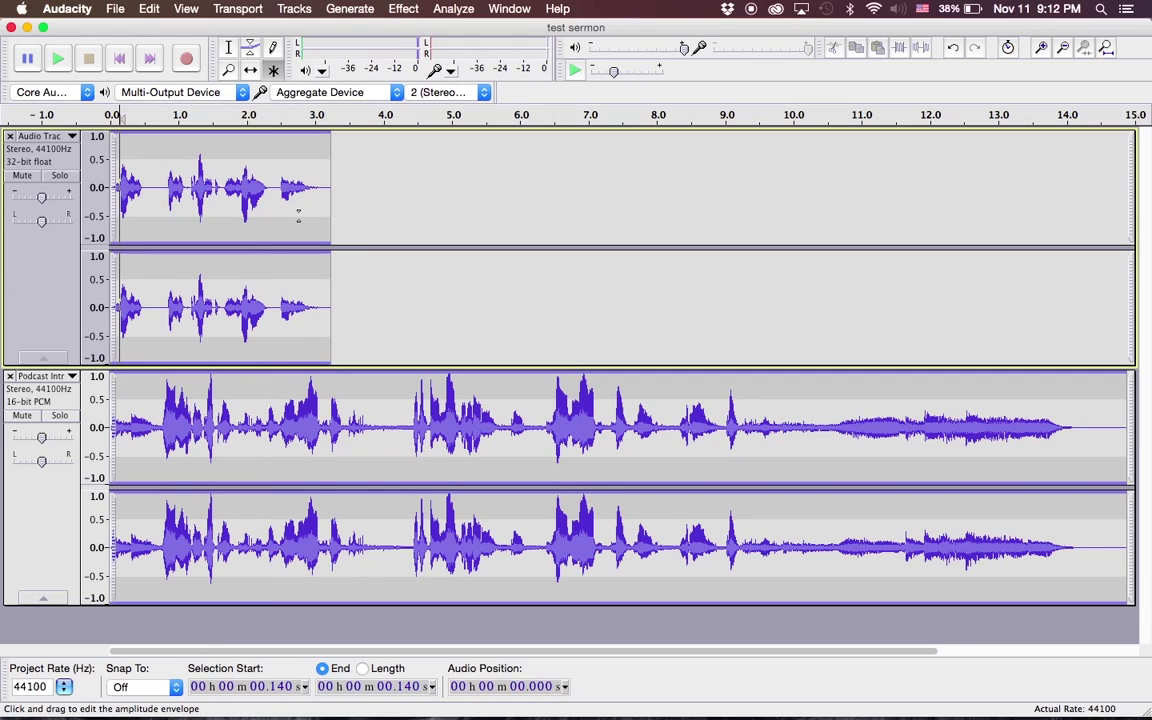
# Cut the voice clip (0.022–3.417 s), paste it at about 12.3 s, and preview from 11.56 s
pyautogui.moveTo(345, 268); pyautogui.dragTo(93, 278)
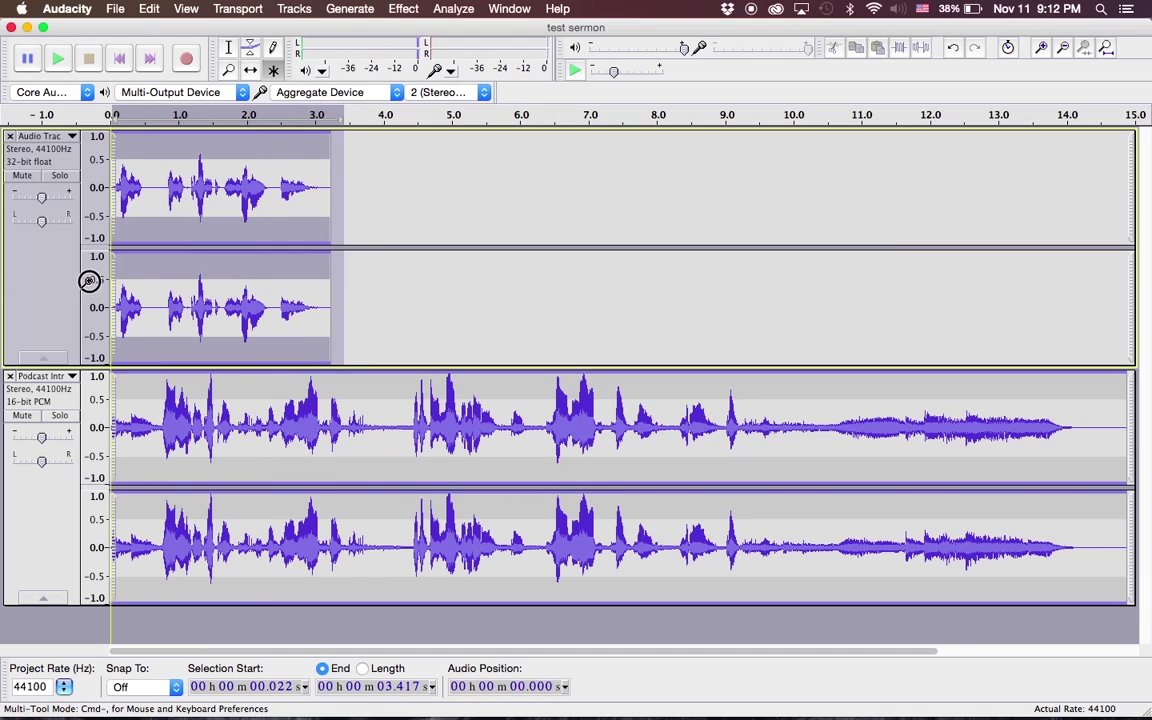
pyautogui.press('Delete')
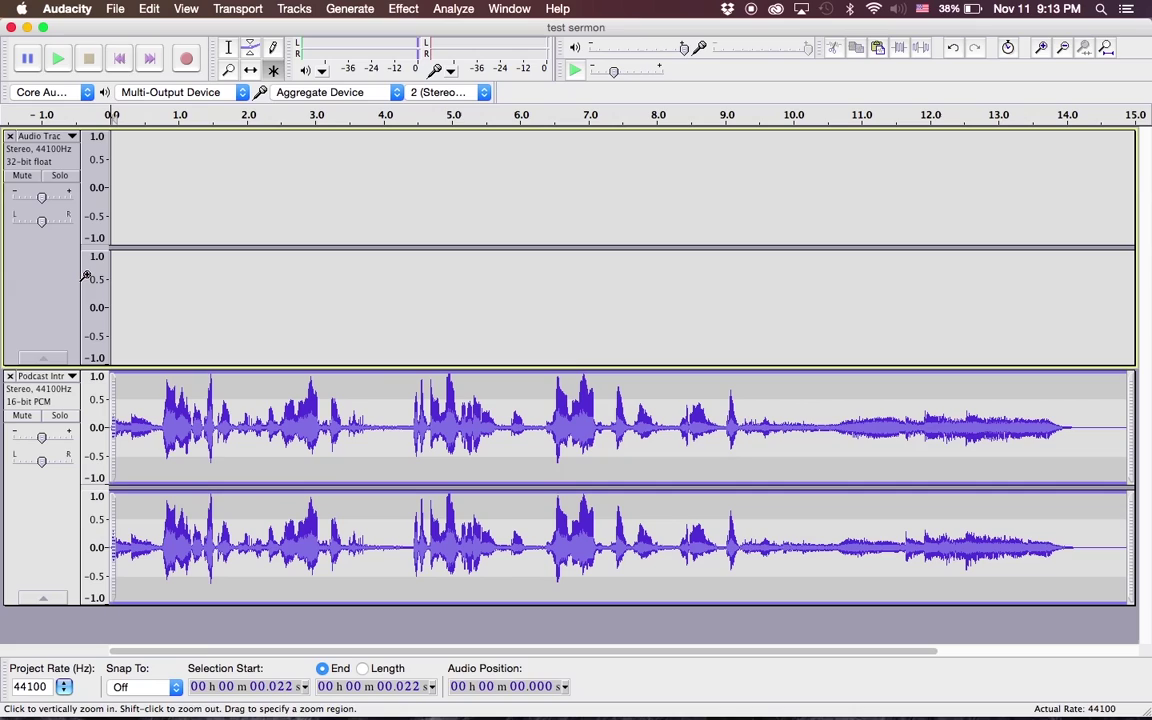
pyautogui.click(955, 260)
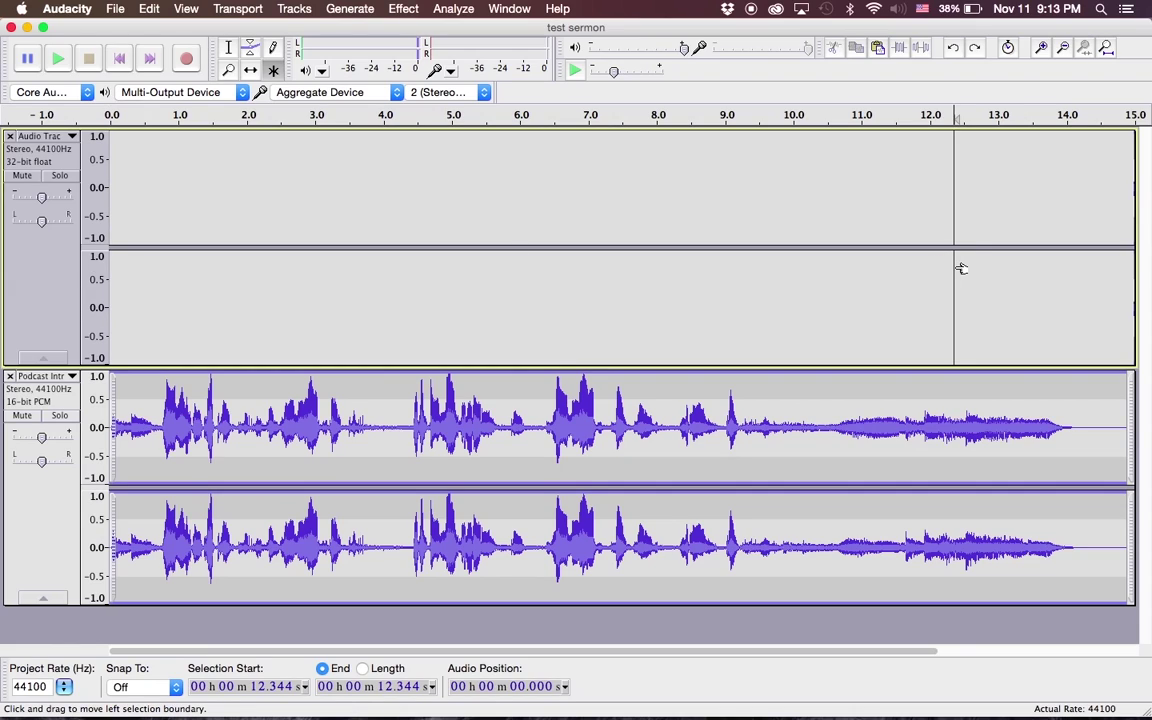
pyautogui.hotkey('ctrl', 'v')
pyautogui.click(902, 303)
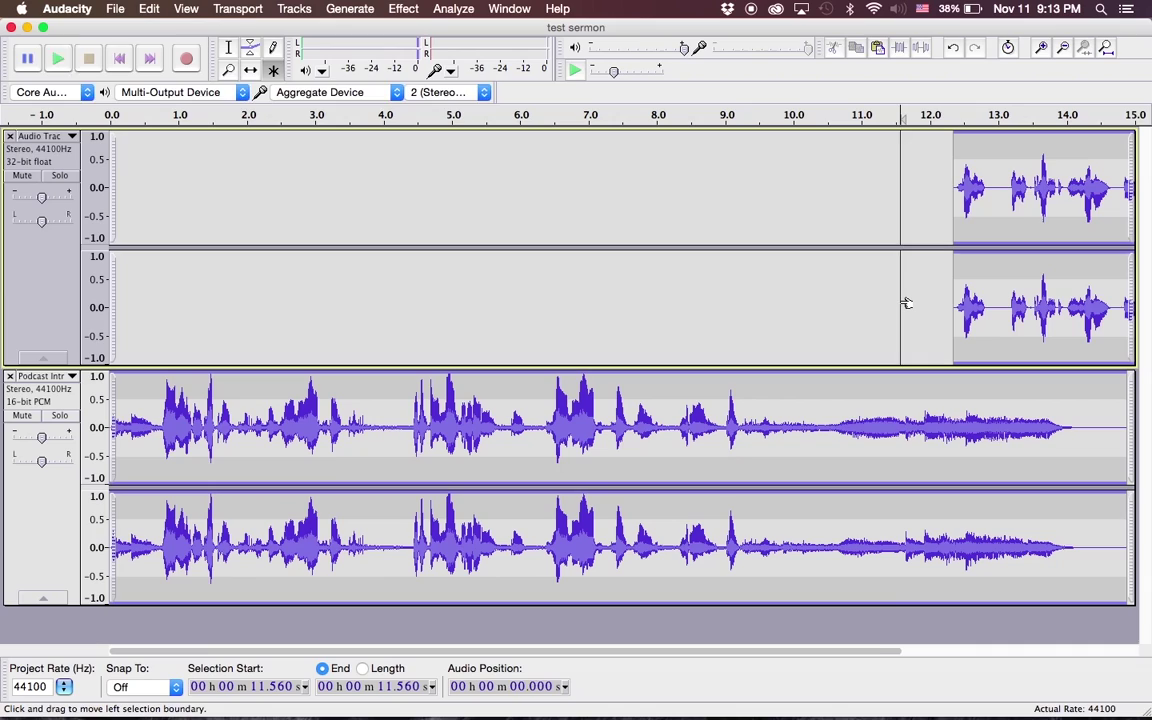
pyautogui.press('space')
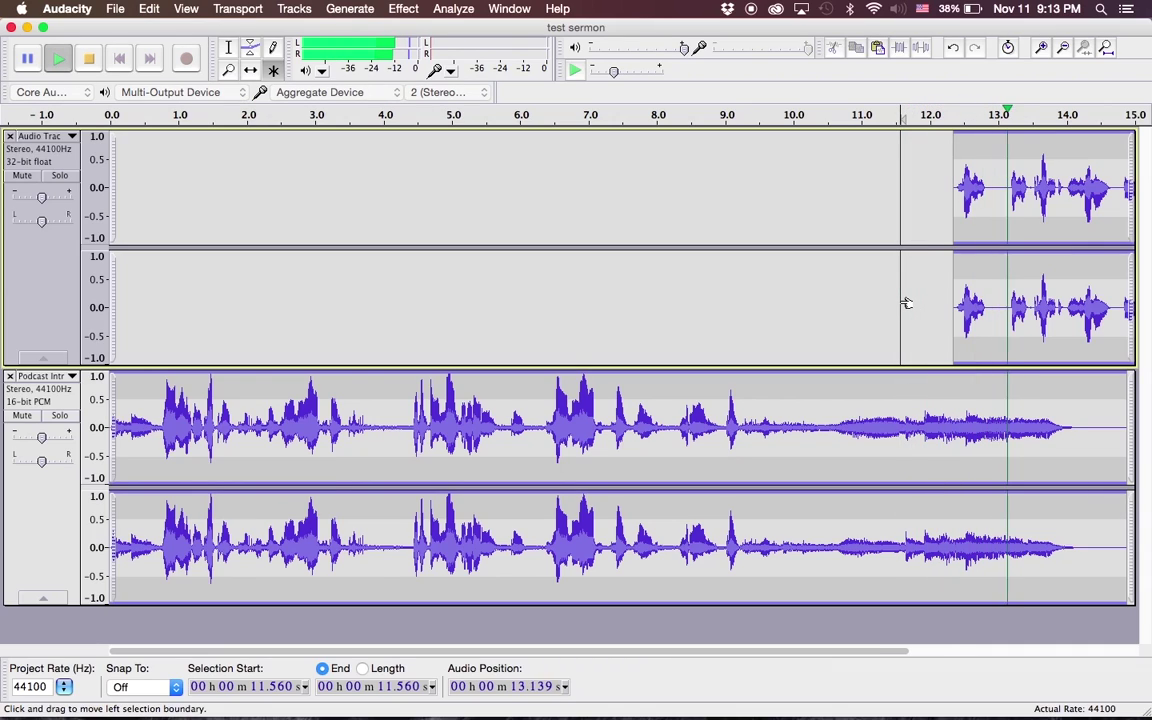
pyautogui.press('space')
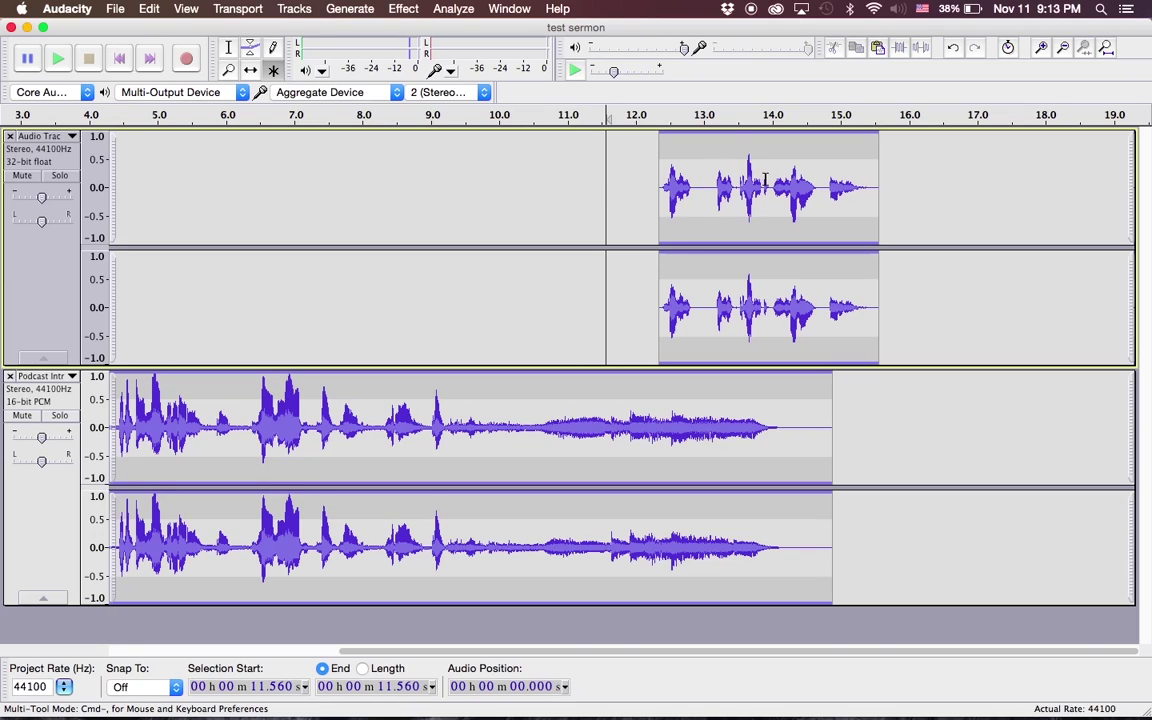
# With the Envelope Tool, add control points that dip the voice clip's volume near 13.5 s
pyautogui.click(251, 47)
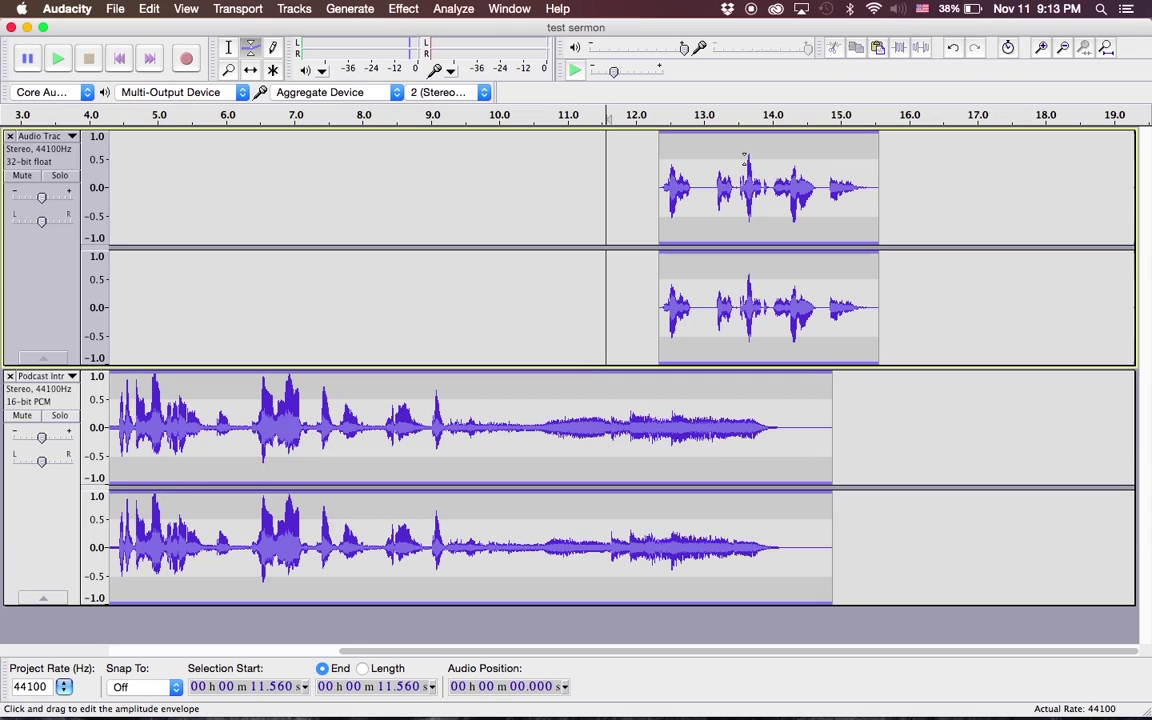
pyautogui.moveTo(745, 158)
pyautogui.mouseDown()
pyautogui.moveTo(744, 148)
pyautogui.moveTo(743, 175)
pyautogui.moveTo(745, 159)
pyautogui.mouseUp()
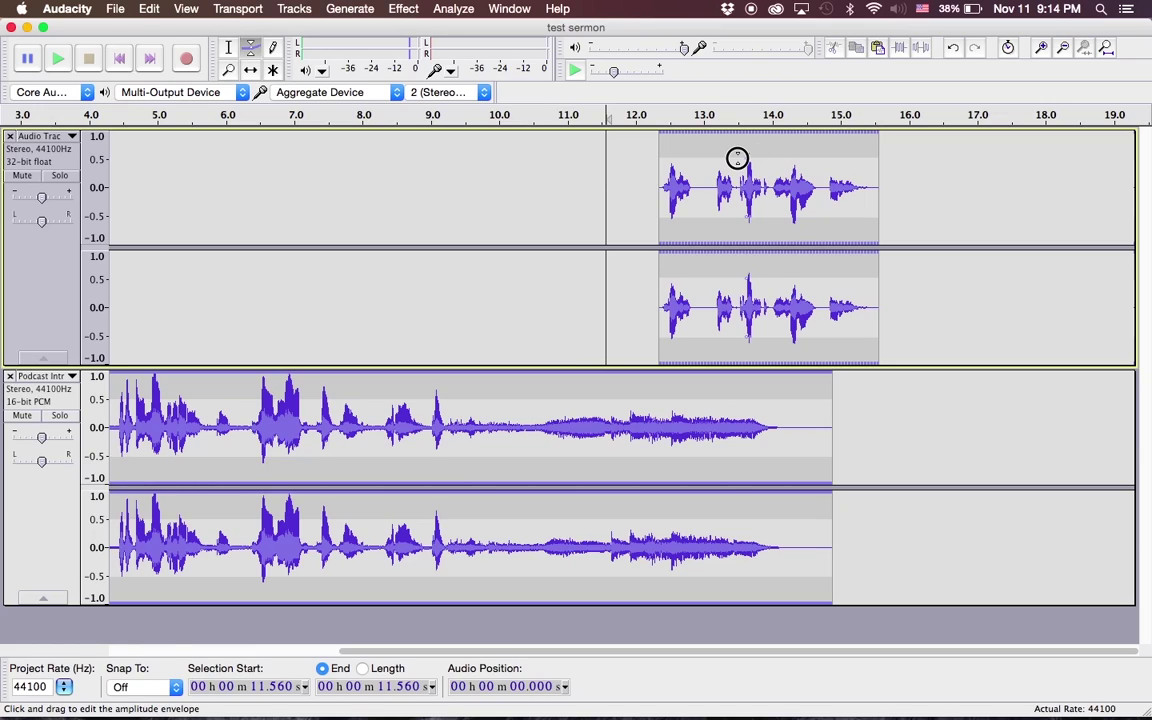
pyautogui.moveTo(737, 158)
pyautogui.mouseDown()
pyautogui.moveTo(746, 147)
pyautogui.moveTo(728, 157)
pyautogui.mouseUp()
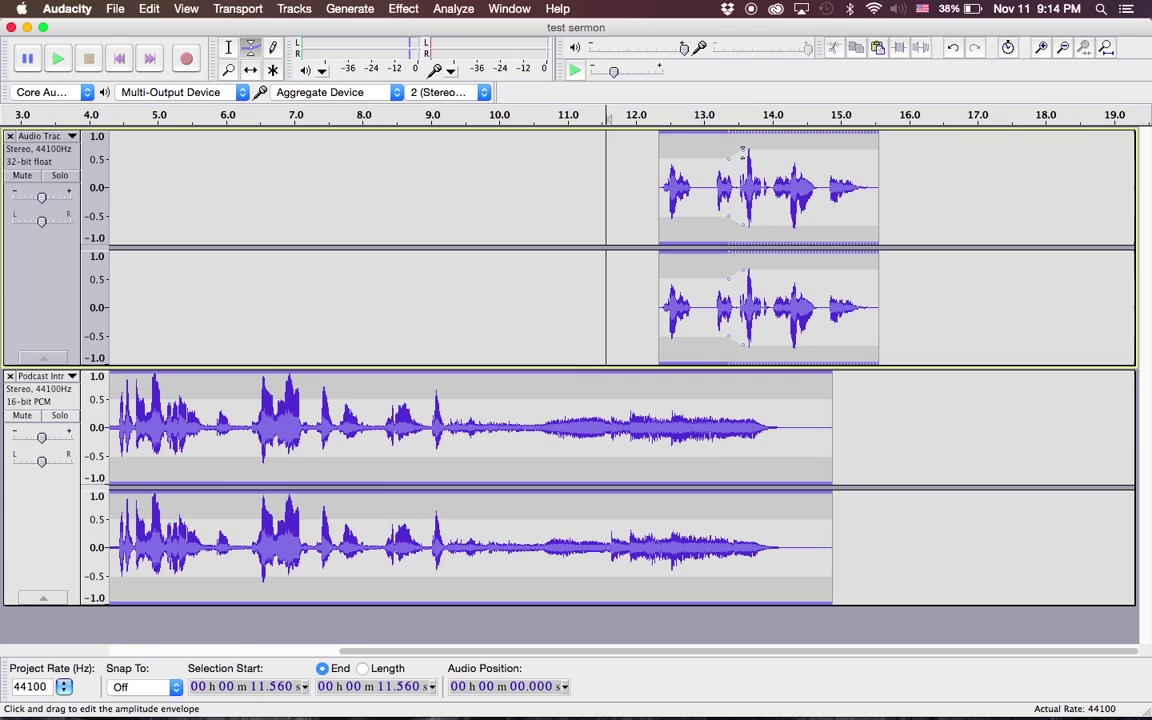
pyautogui.moveTo(742, 150)
pyautogui.mouseDown()
pyautogui.moveTo(743, 170)
pyautogui.moveTo(729, 152)
pyautogui.moveTo(764, 162)
pyautogui.moveTo(766, 149)
pyautogui.moveTo(750, 162)
pyautogui.mouseUp()
# Solo the voice clip, play it to check the envelope dip, then unsolo it
pyautogui.hotkey('shift', 's')
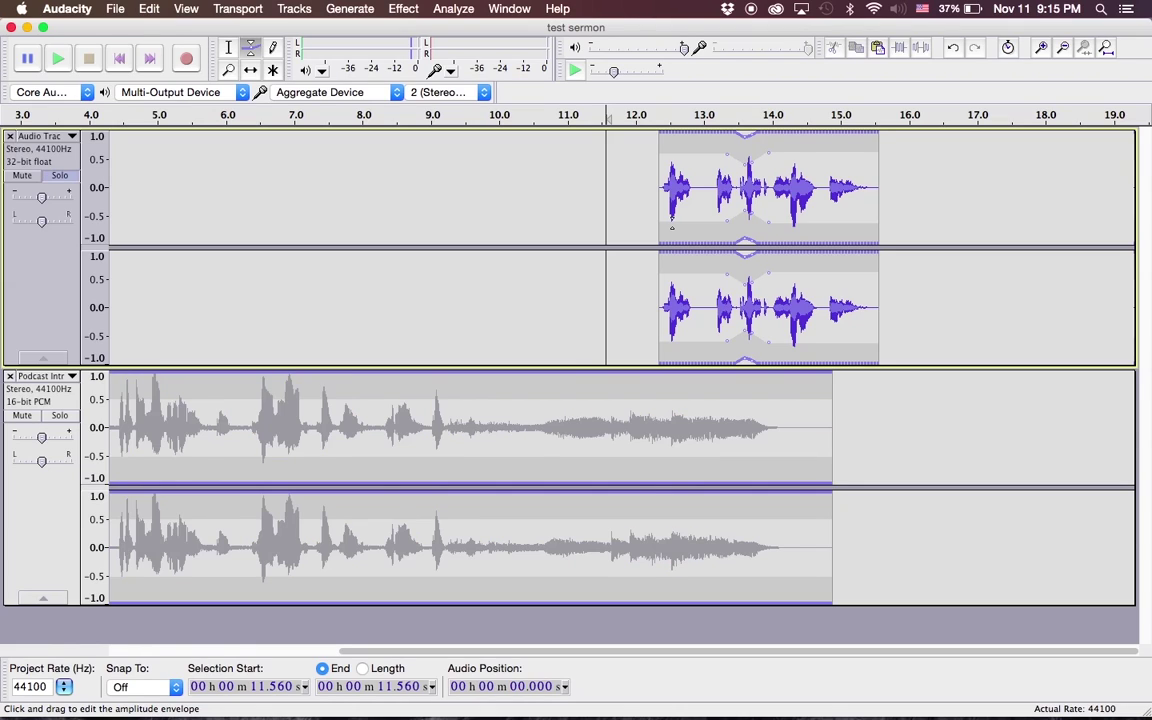
pyautogui.press('space')
pyautogui.click(61, 177)
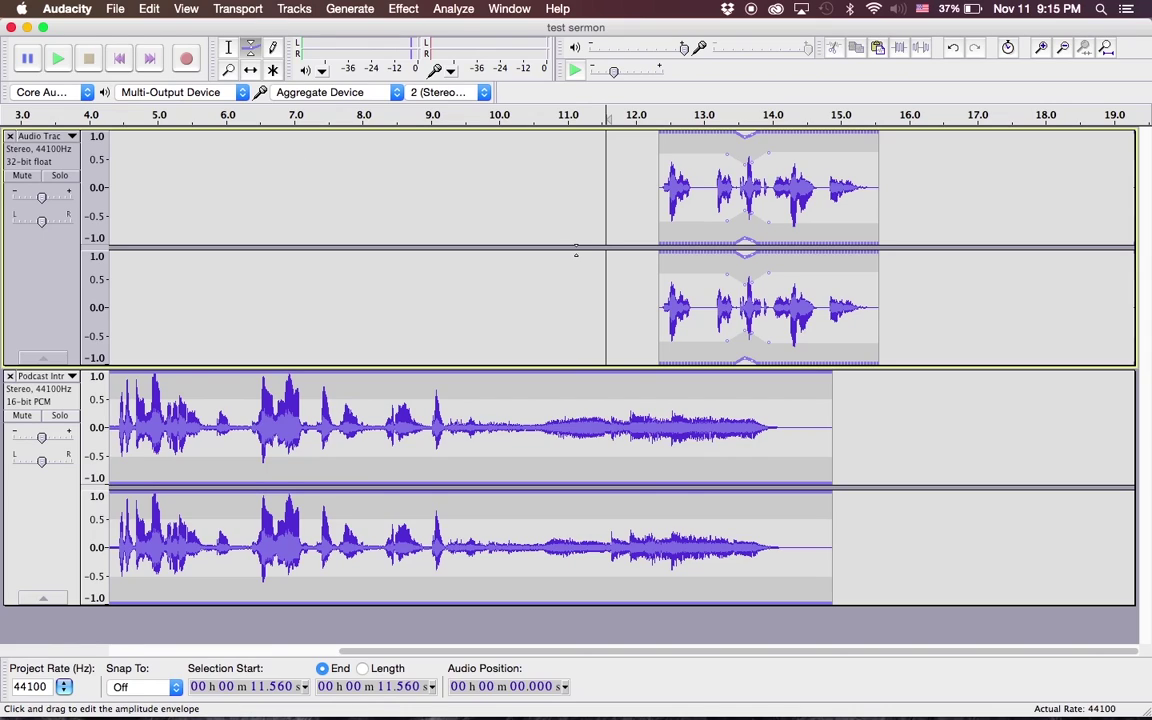
pyautogui.click(700, 395)
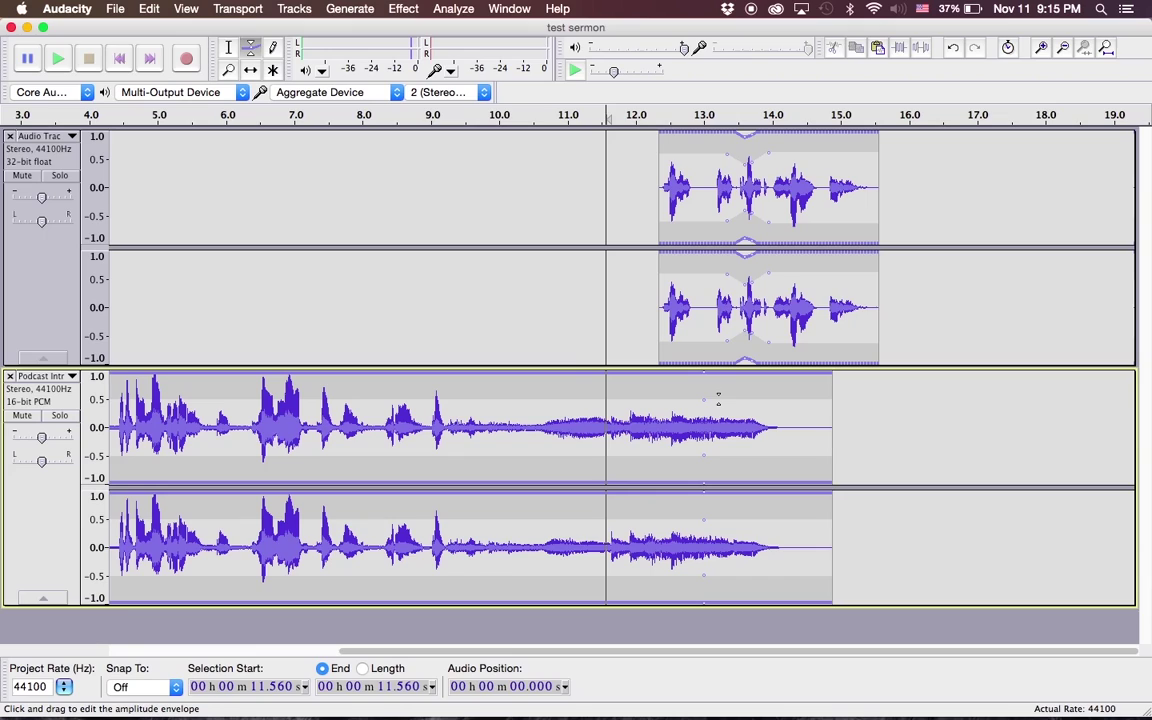
pyautogui.moveTo(716, 398); pyautogui.dragTo(762, 427)
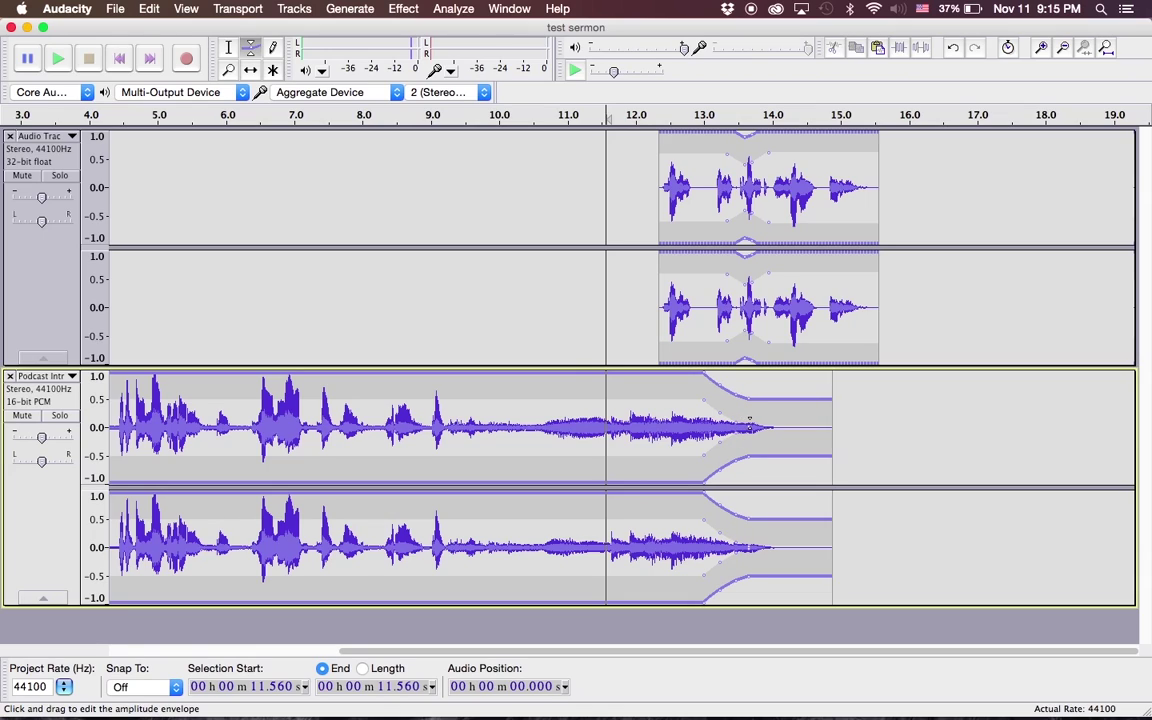
pyautogui.moveTo(747, 420); pyautogui.dragTo(769, 428)
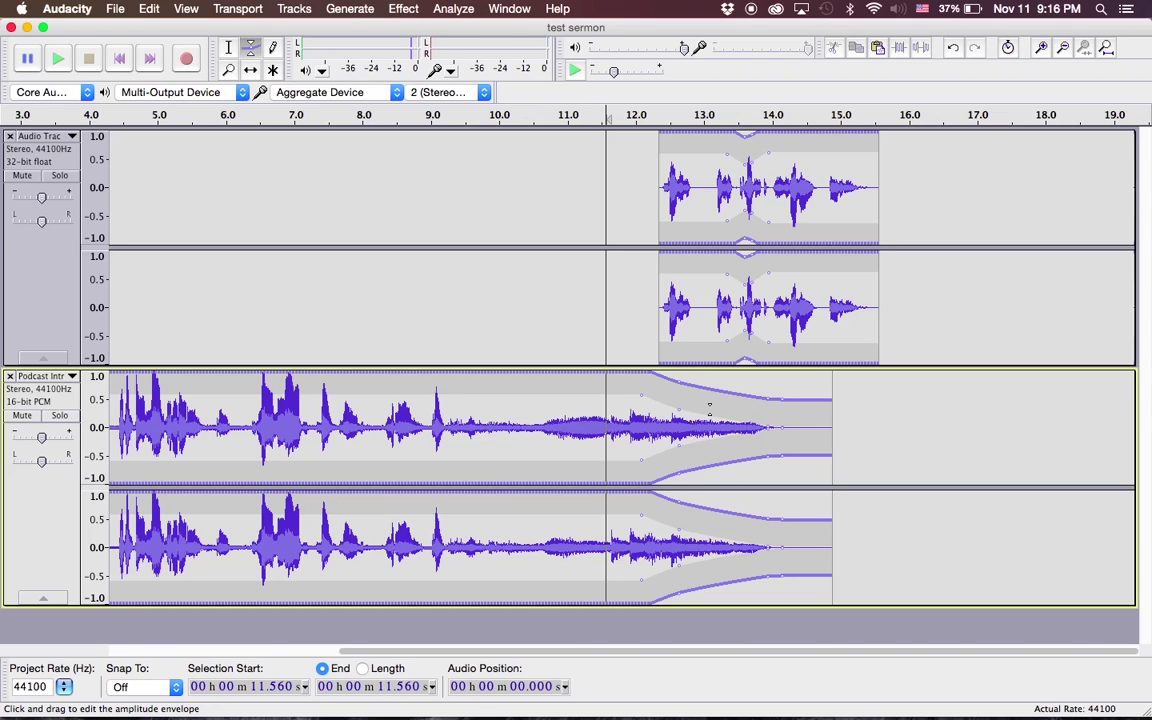
pyautogui.press('space')
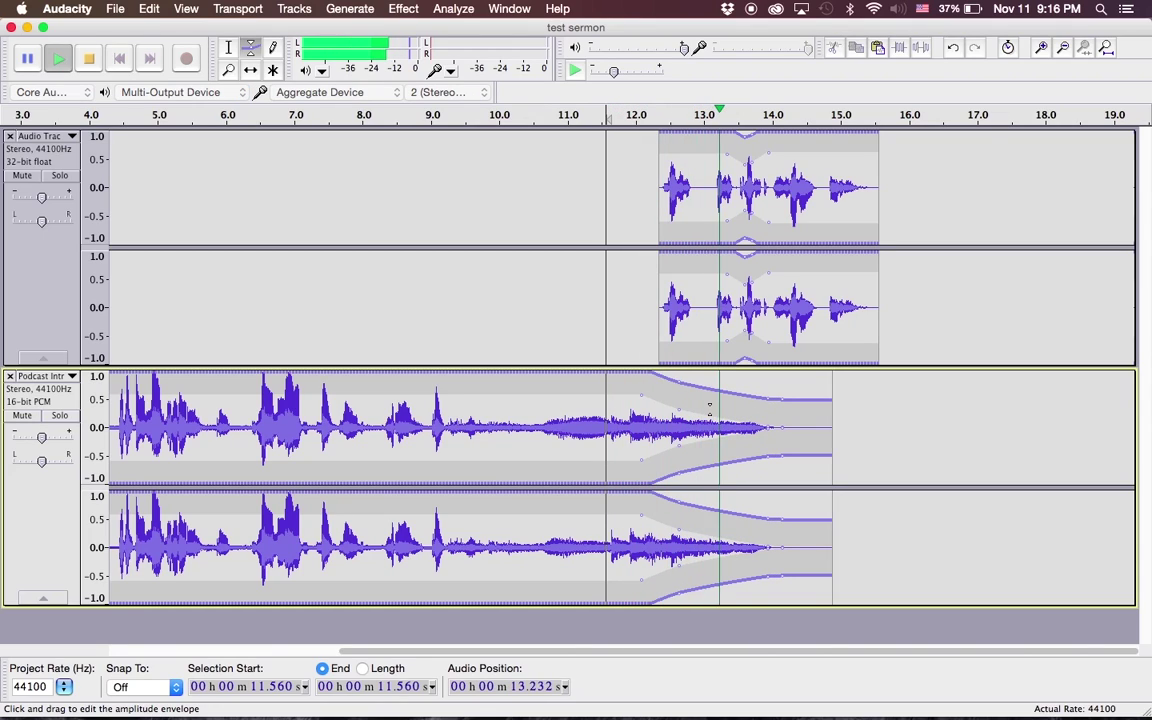
pyautogui.press('space')
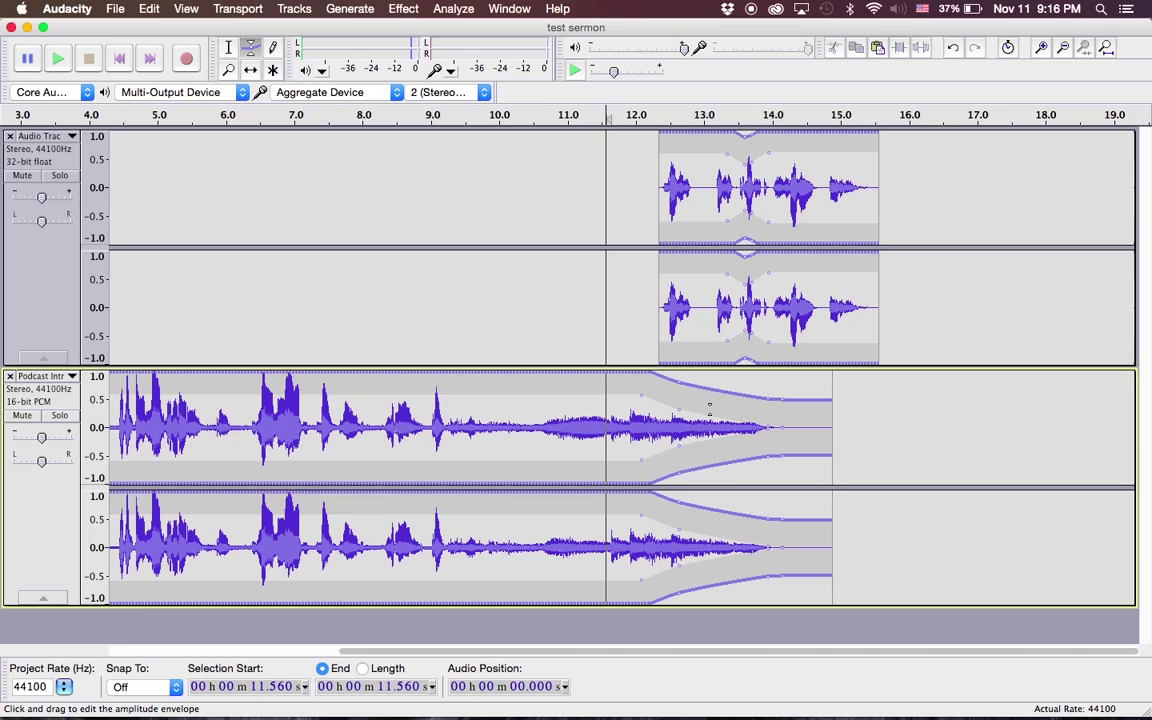
pyautogui.press('super+z')
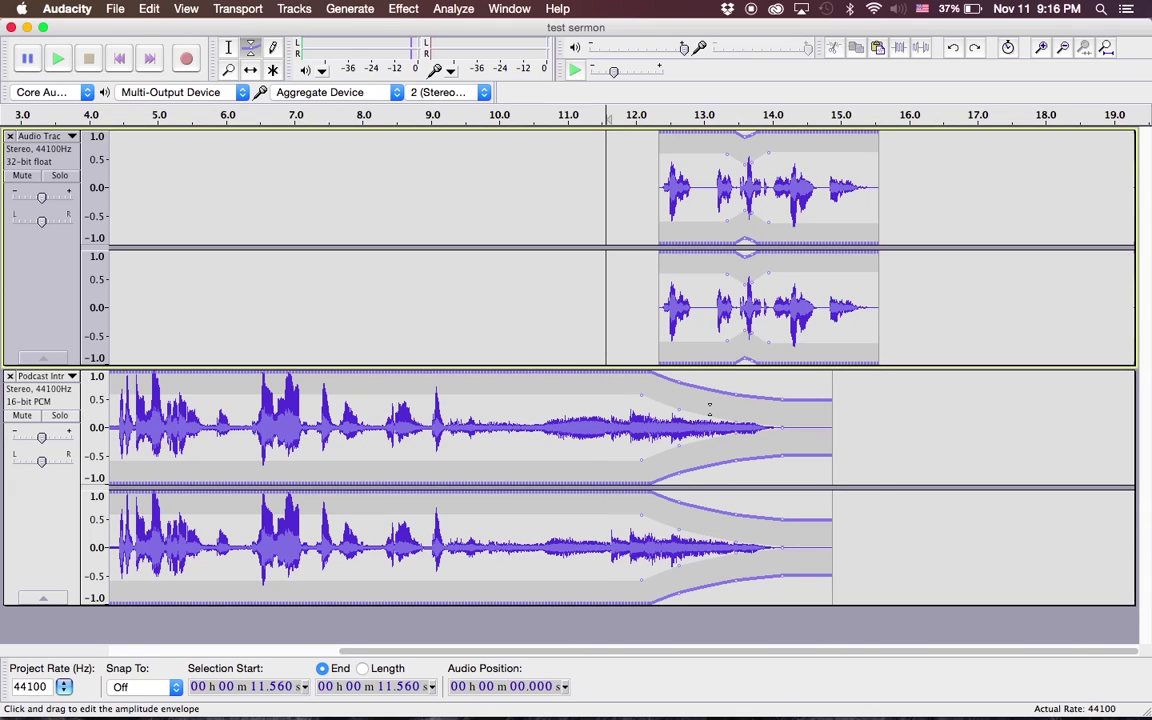
pyautogui.press('super+z')
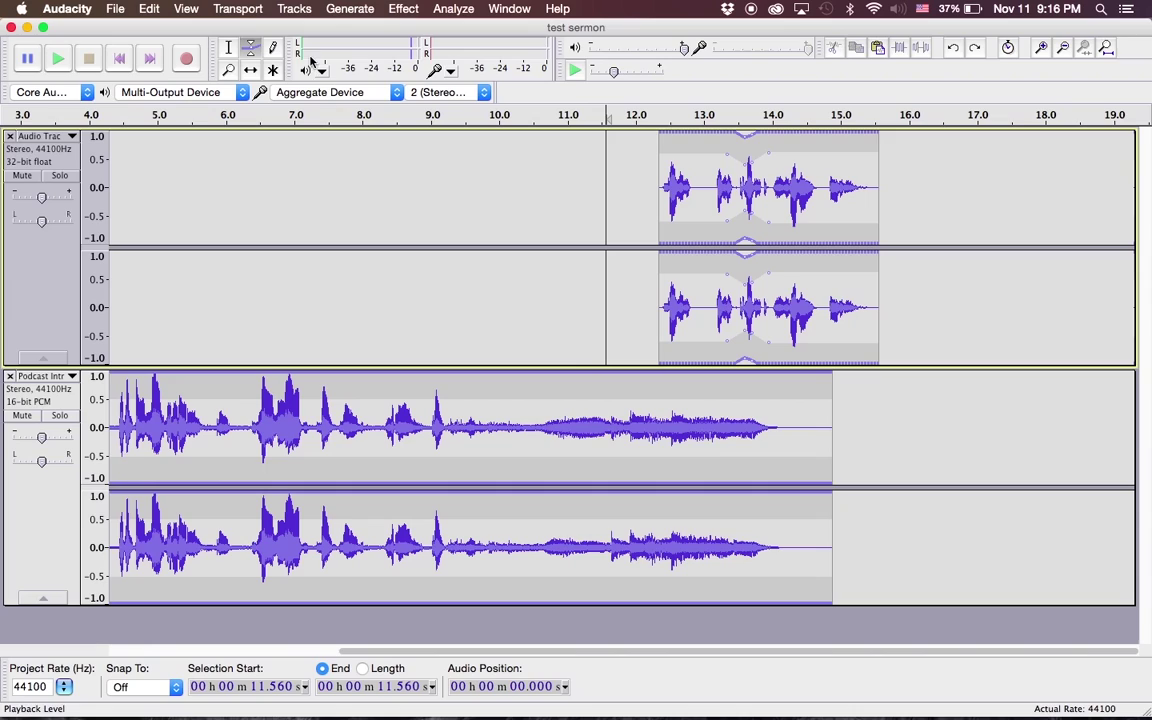
# Apply Fade Out to the Podcast Intro's ending from about 13.3 s, then play from 10 s
pyautogui.click(273, 70)
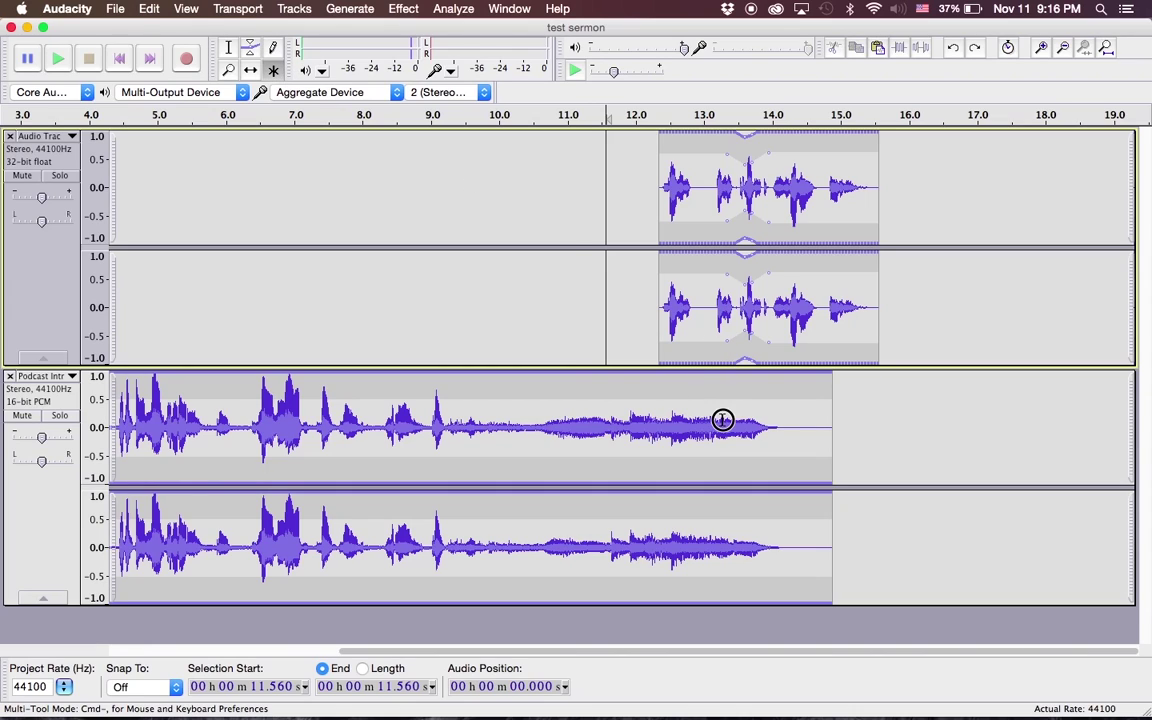
pyautogui.moveTo(722, 419); pyautogui.dragTo(843, 421)
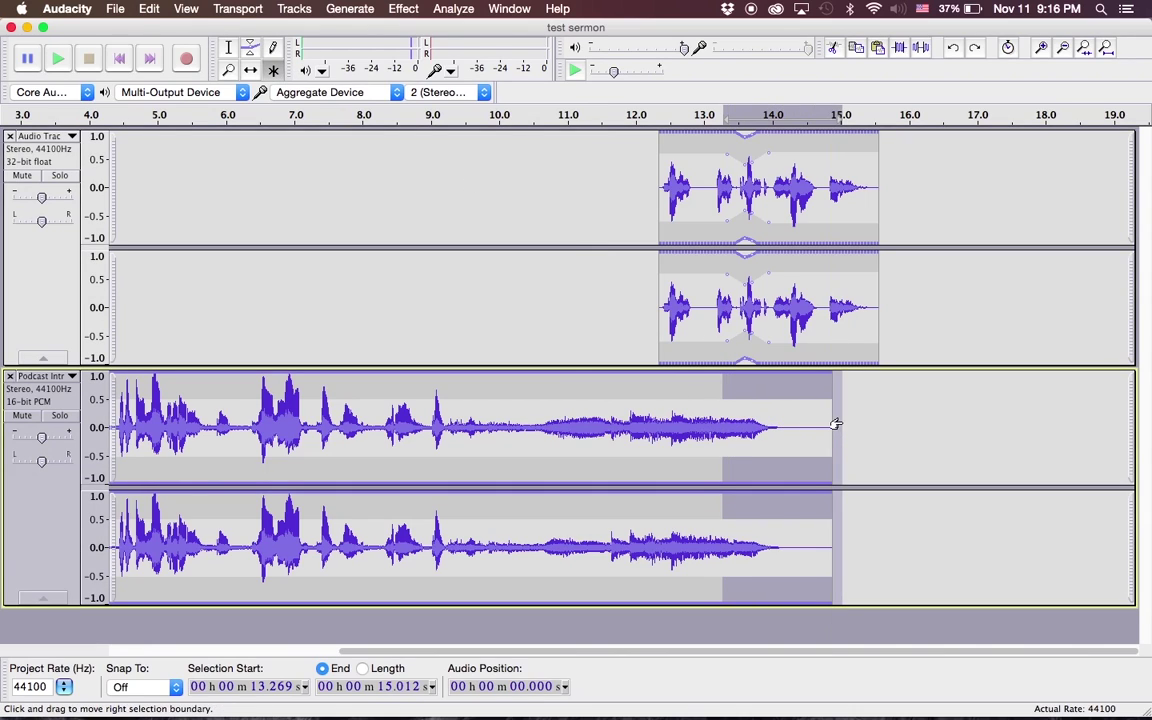
pyautogui.click(403, 10)
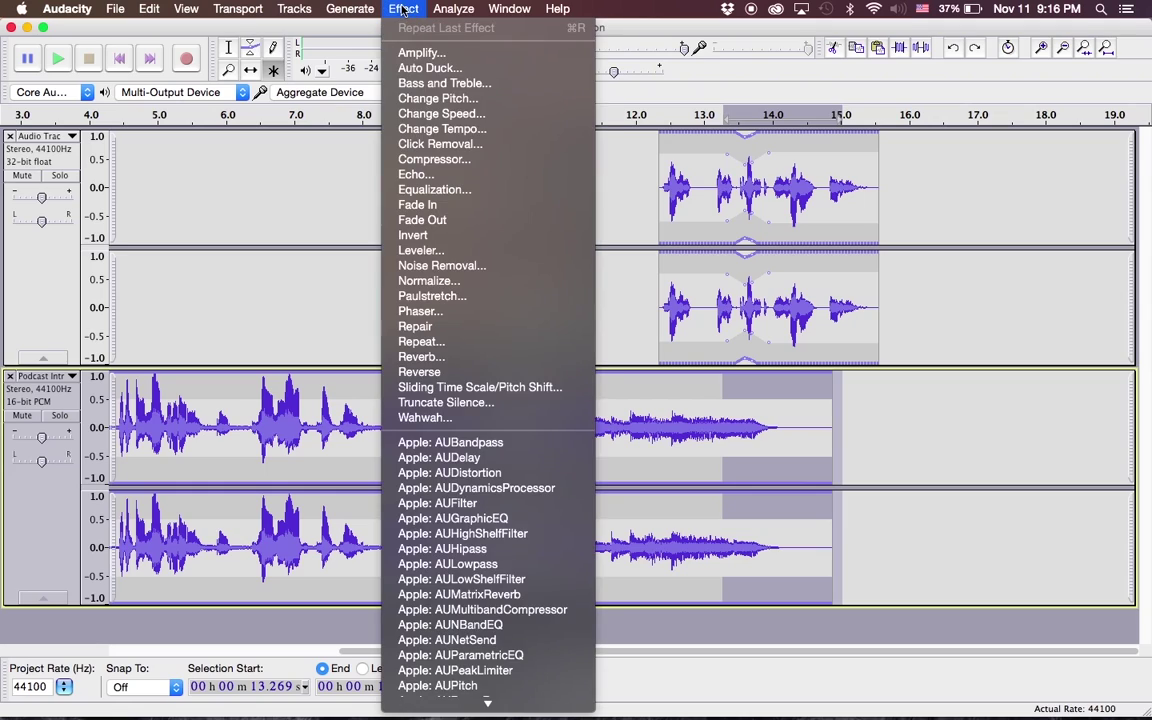
pyautogui.click(420, 220)
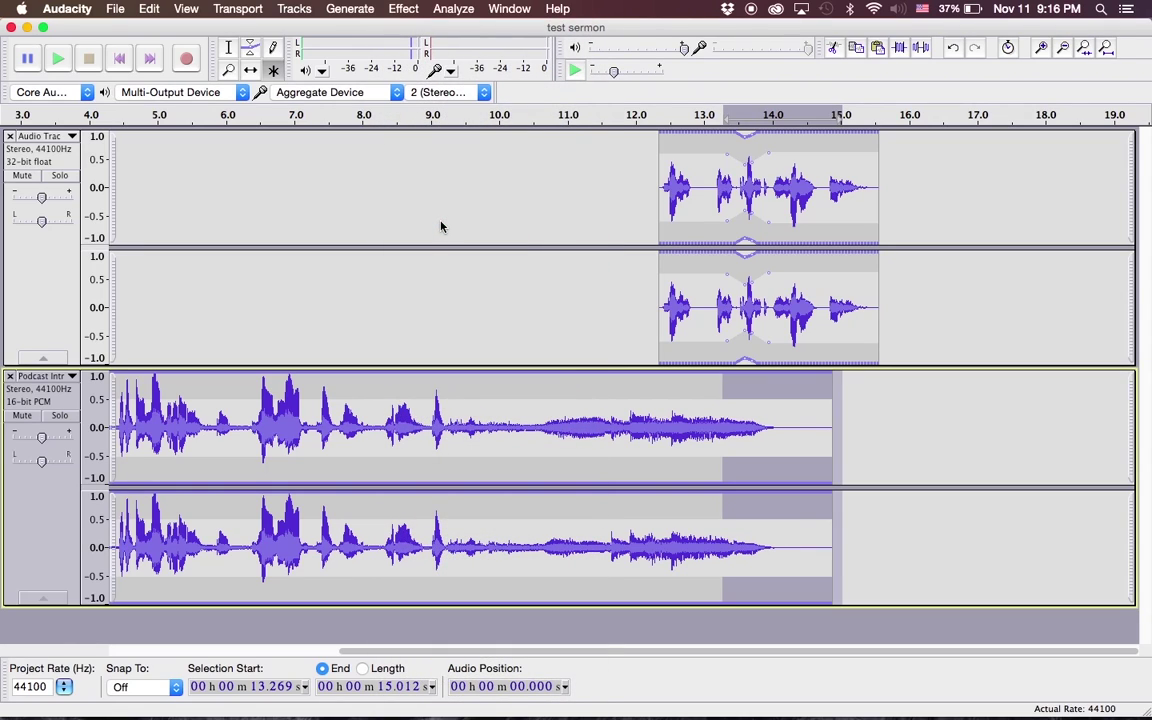
pyautogui.click(500, 314)
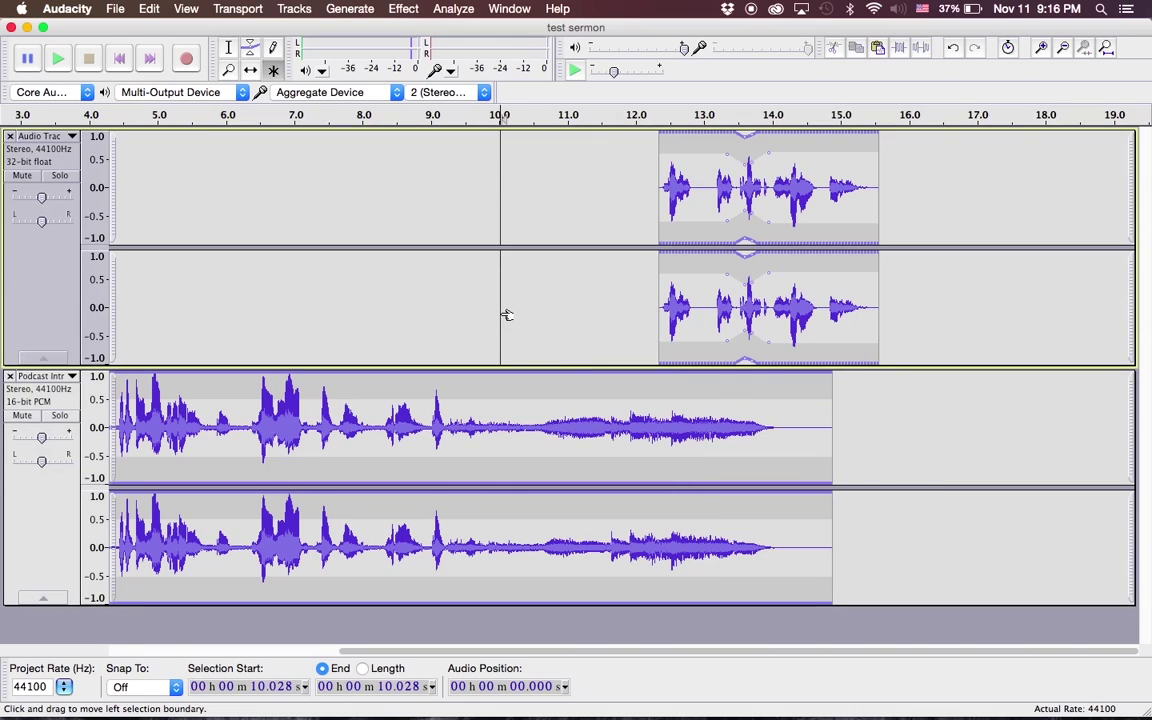
pyautogui.press('space')
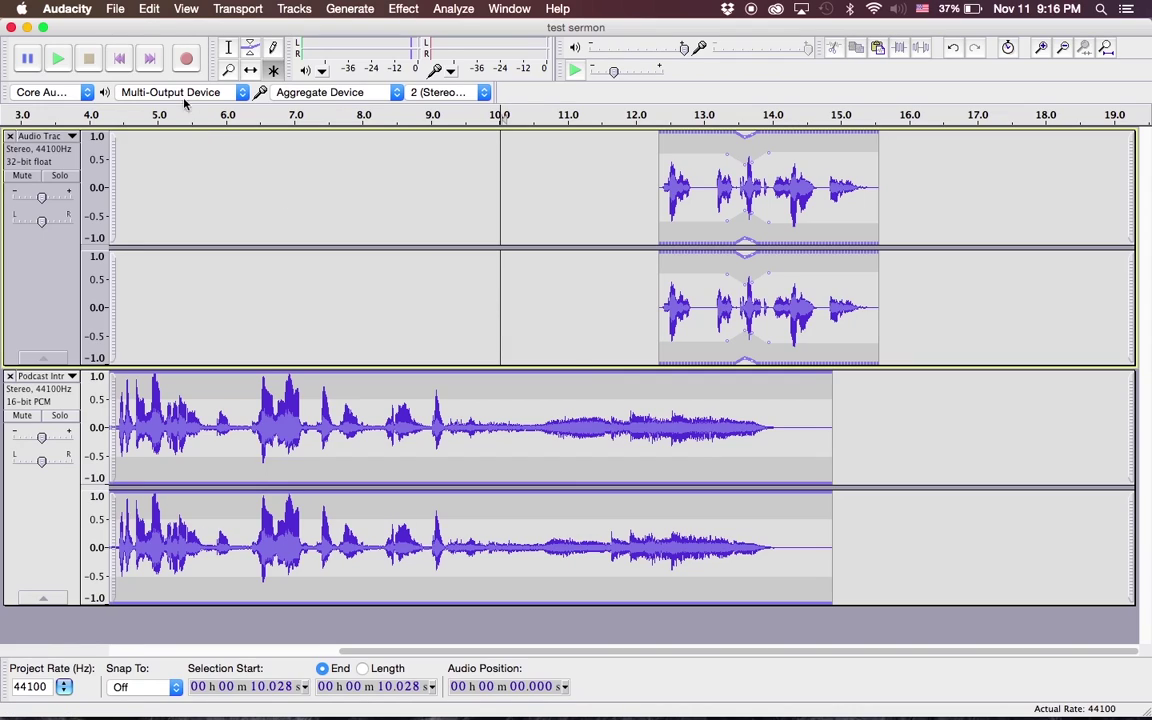
# Export the project as an MP3 named 'my test sermon' to the Desktop, accepting the warning and metadata
pyautogui.click(116, 9)
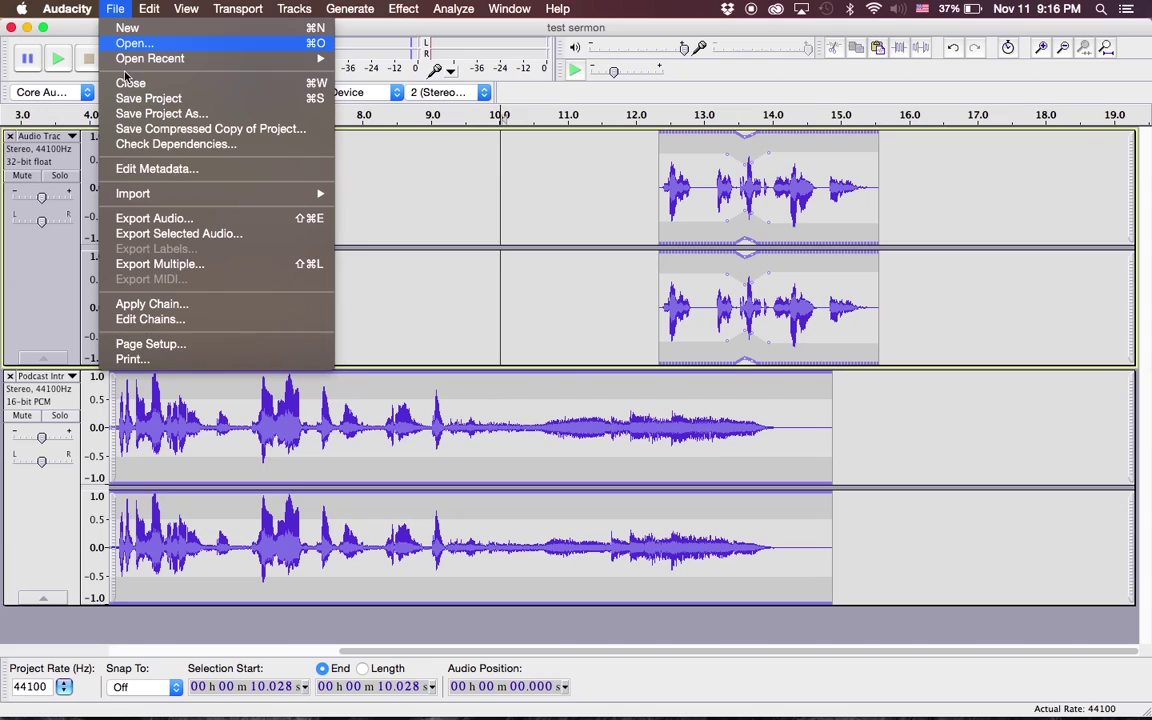
pyautogui.click(150, 218)
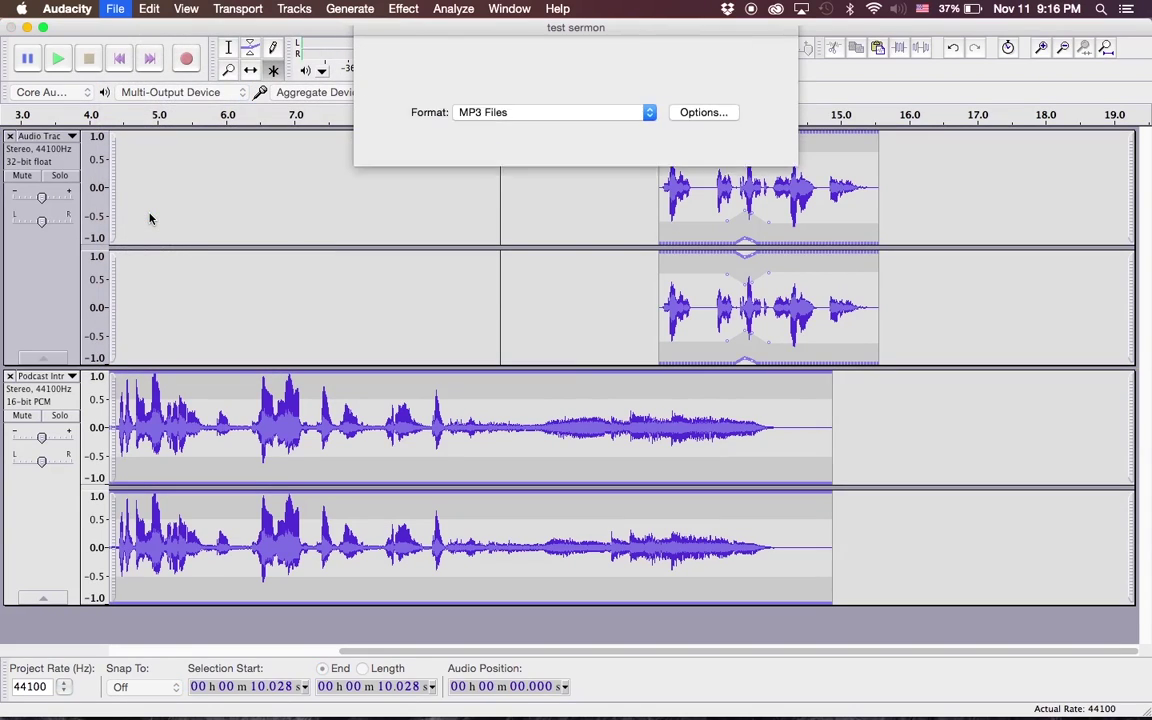
pyautogui.click(491, 156)
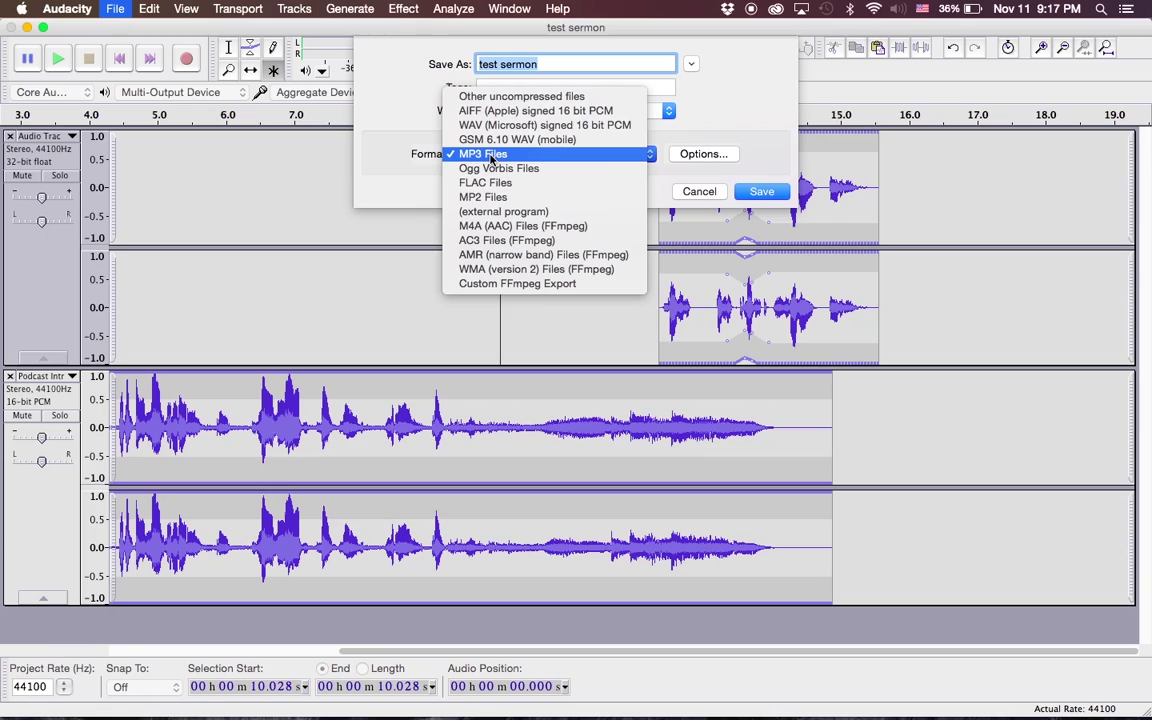
pyautogui.click(679, 121)
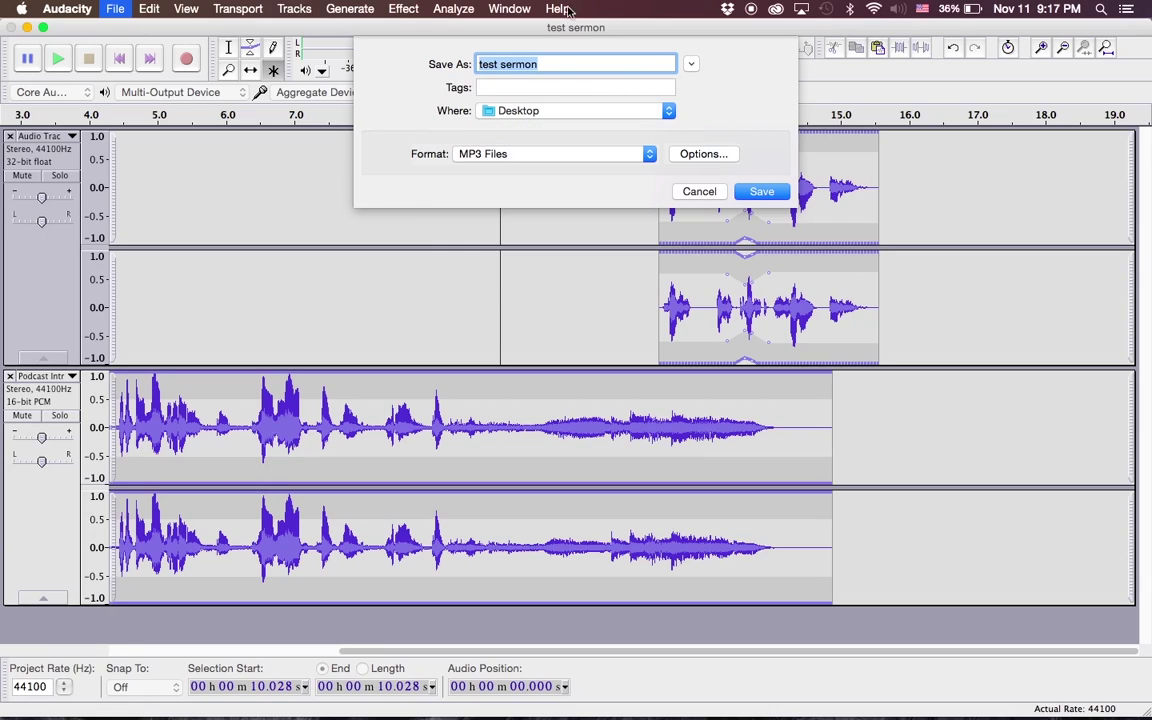
pyautogui.click(550, 60)
pyautogui.click(481, 63)
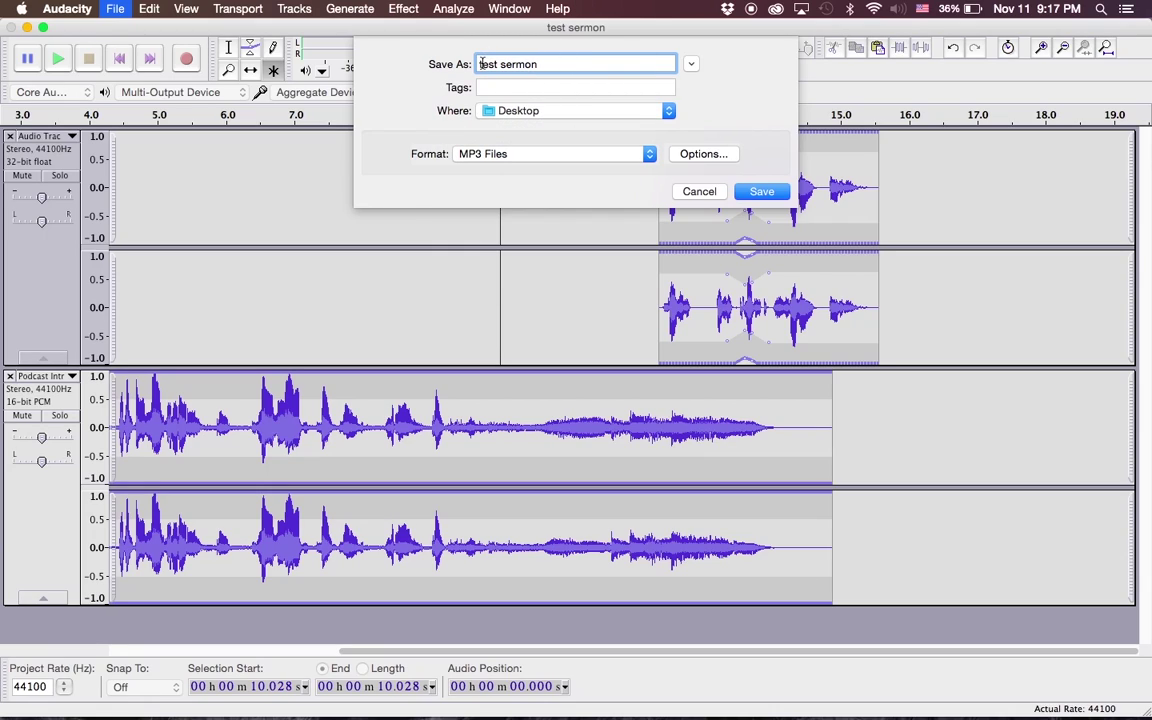
pyautogui.write('my')
pyautogui.press('Return')
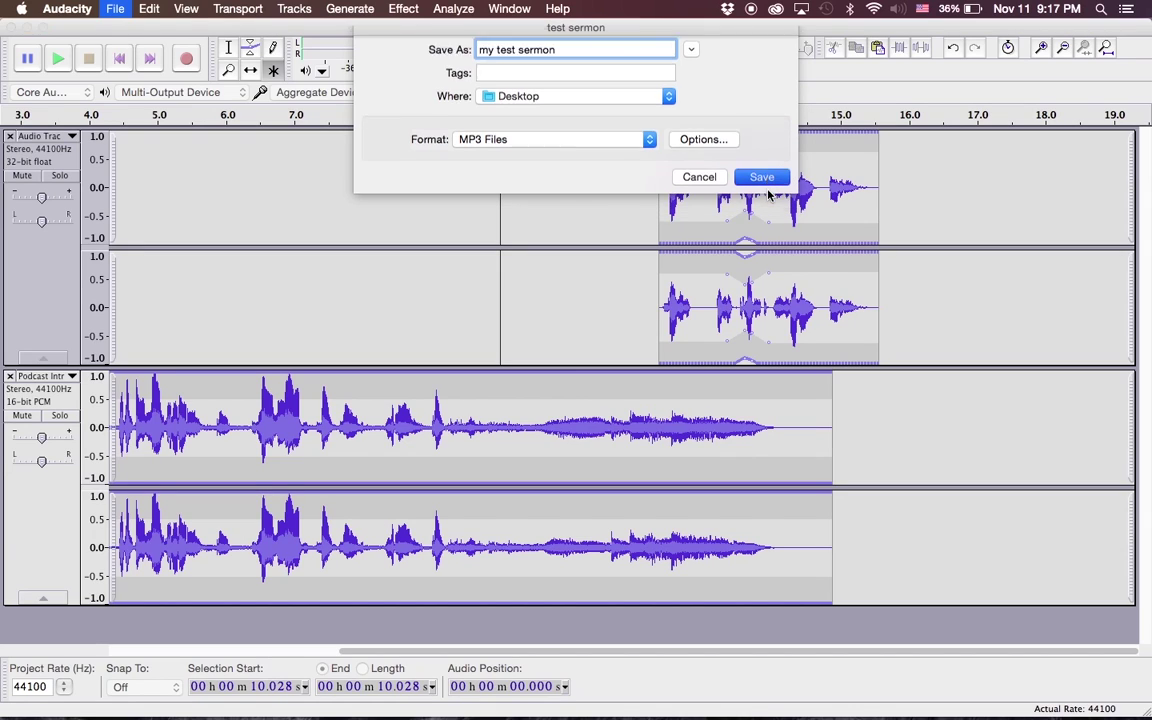
pyautogui.click(716, 406)
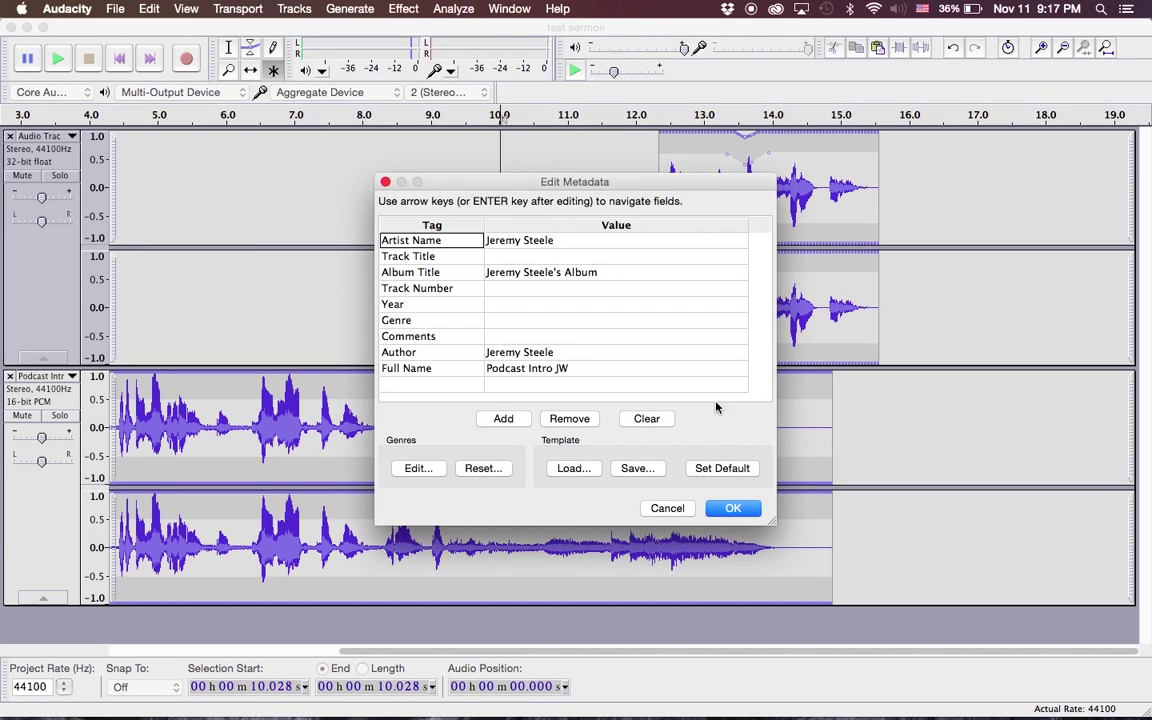
pyautogui.click(730, 507)
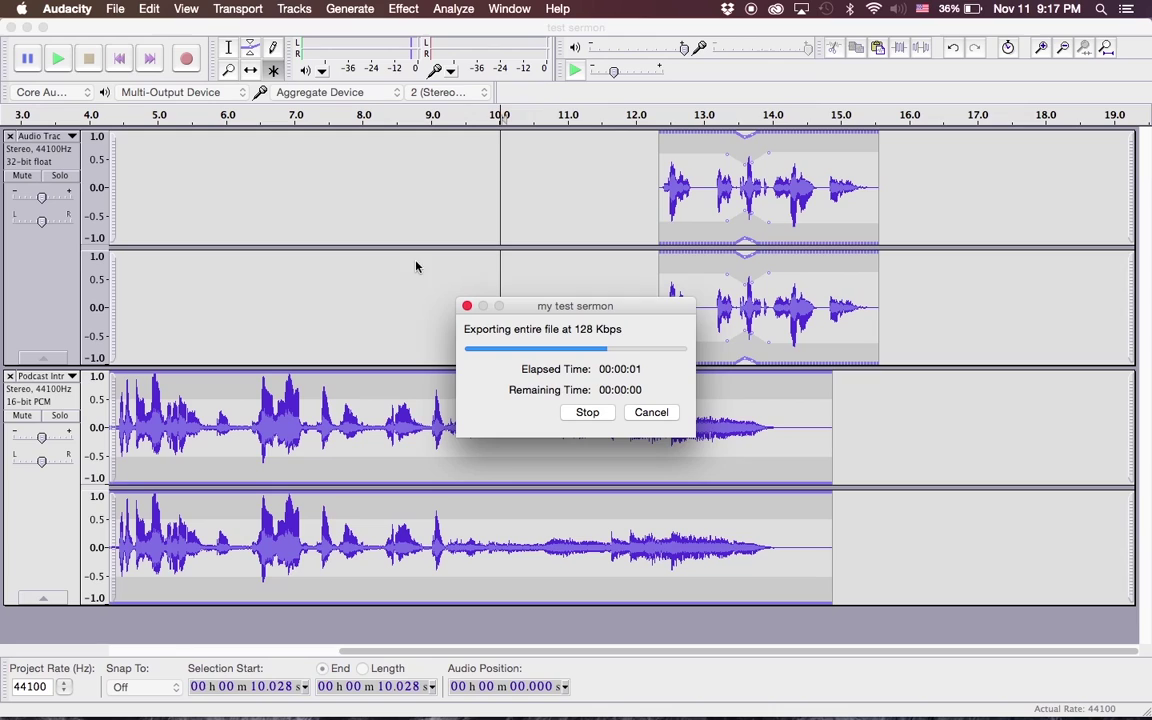
pyautogui.click(13, 27)
pyautogui.moveTo(1105, 590)
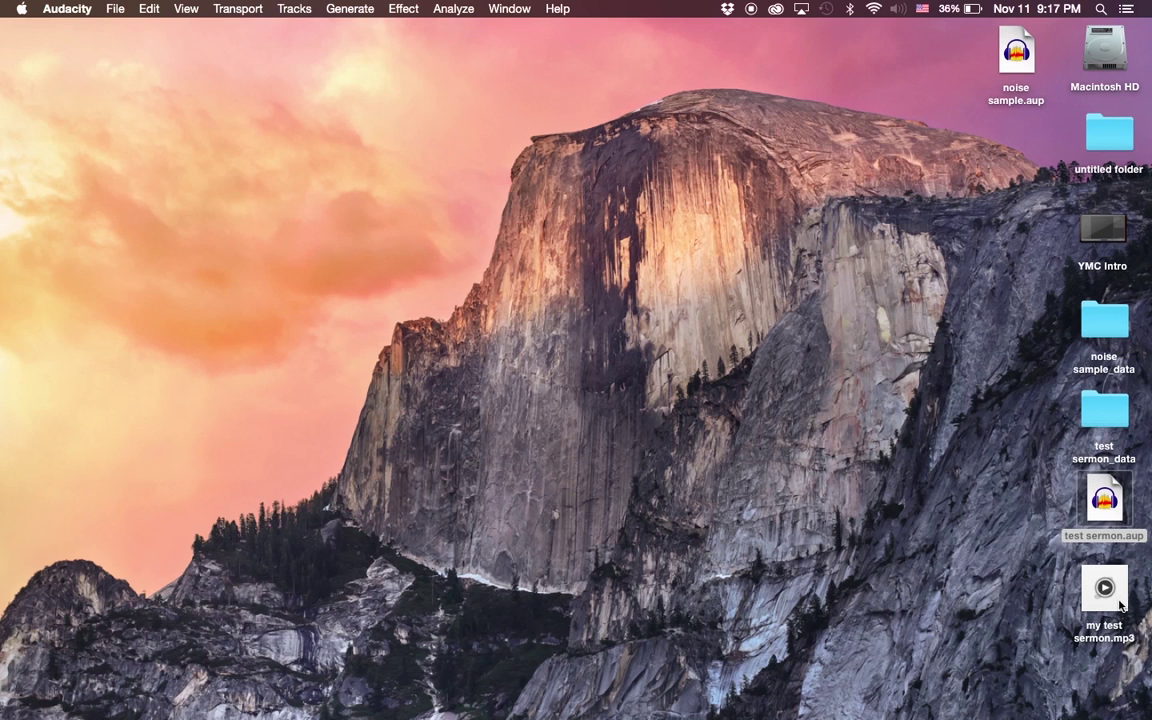
pyautogui.click(1105, 590)
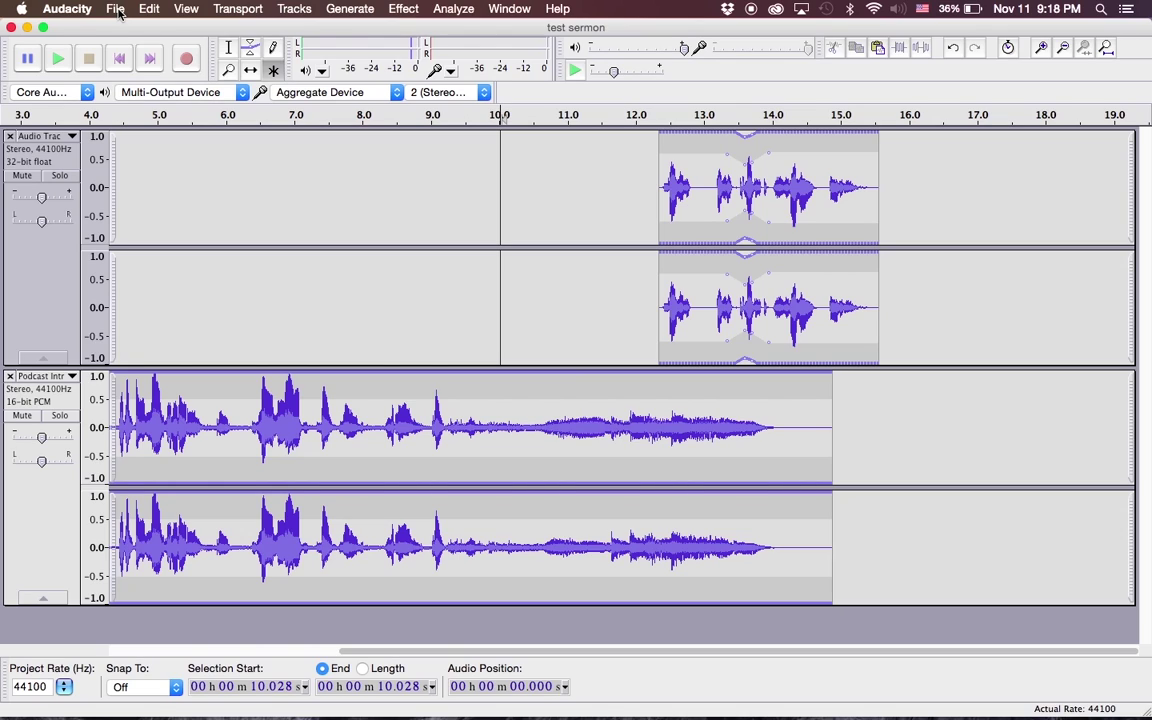
# Open the recent project 'noise sample.aup' and briefly play its recording
pyautogui.click(116, 9)
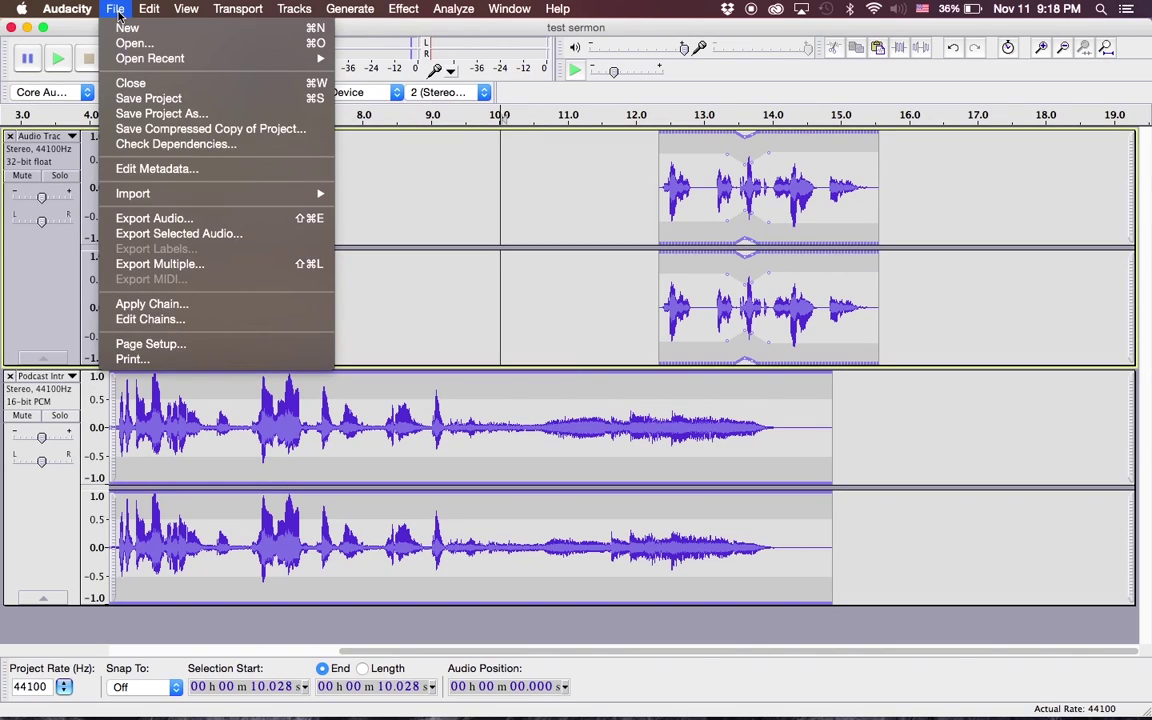
pyautogui.moveTo(127, 65)
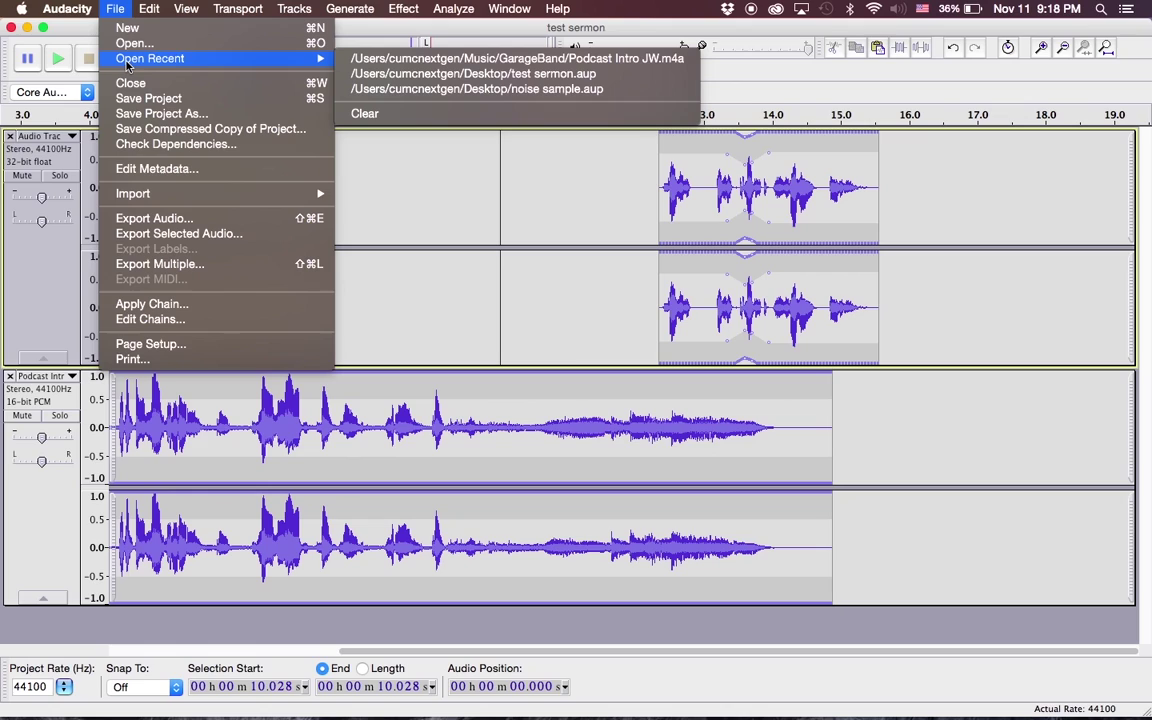
pyautogui.click(365, 89)
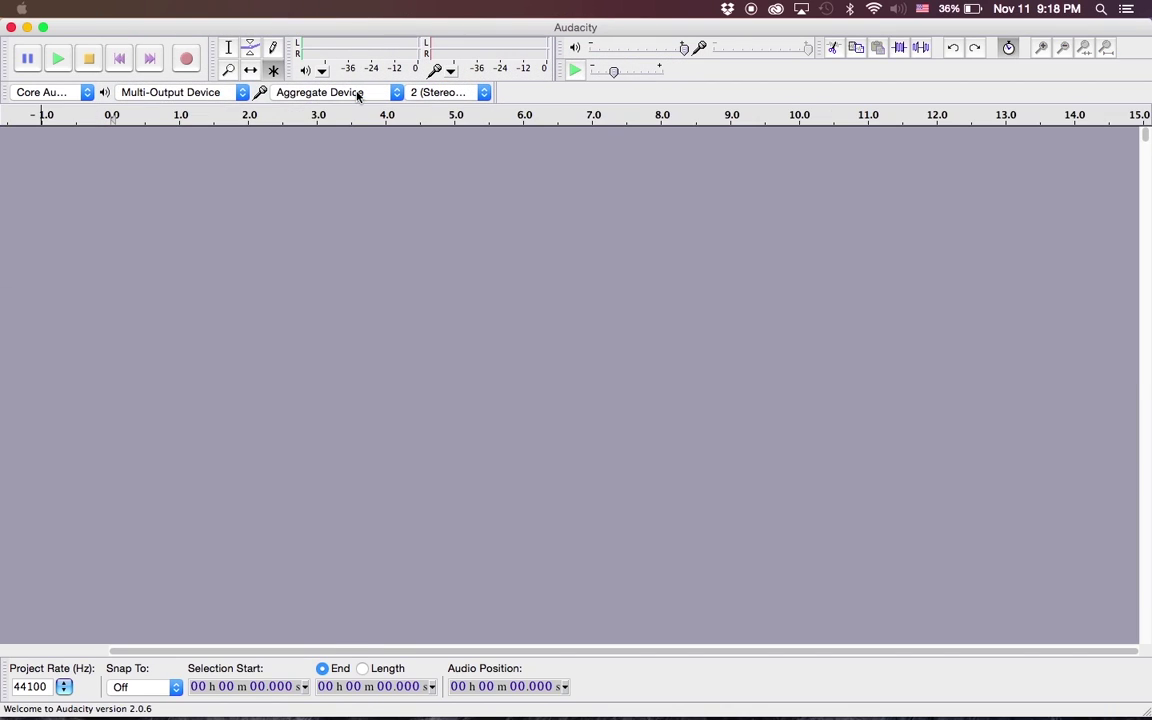
pyautogui.press('space')
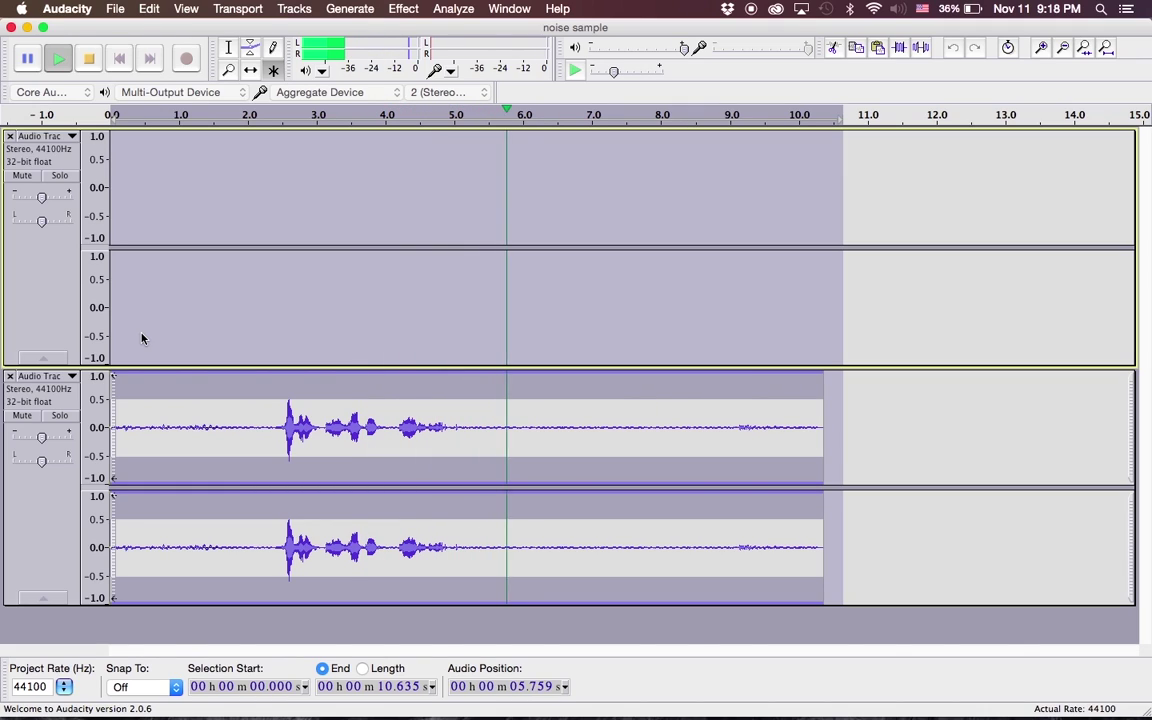
pyautogui.press('space')
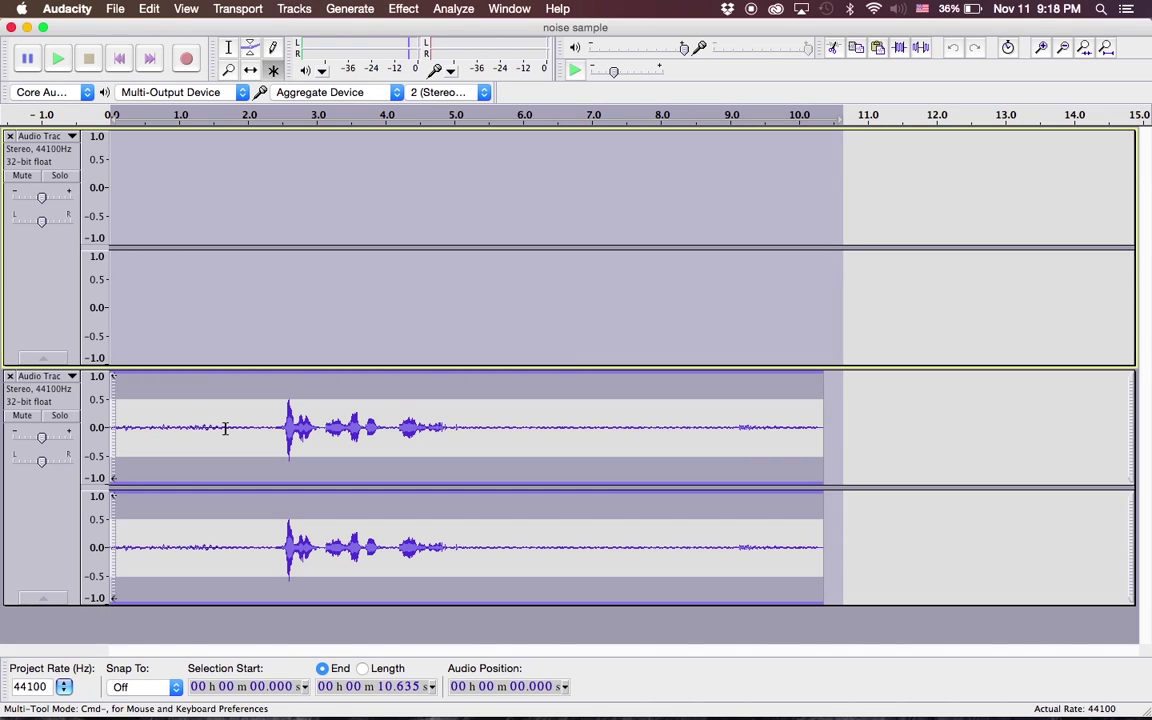
# Capture a Noise Removal profile from the 0.29–2.2 s noise stretch, then select all audio
pyautogui.click(400, 9)
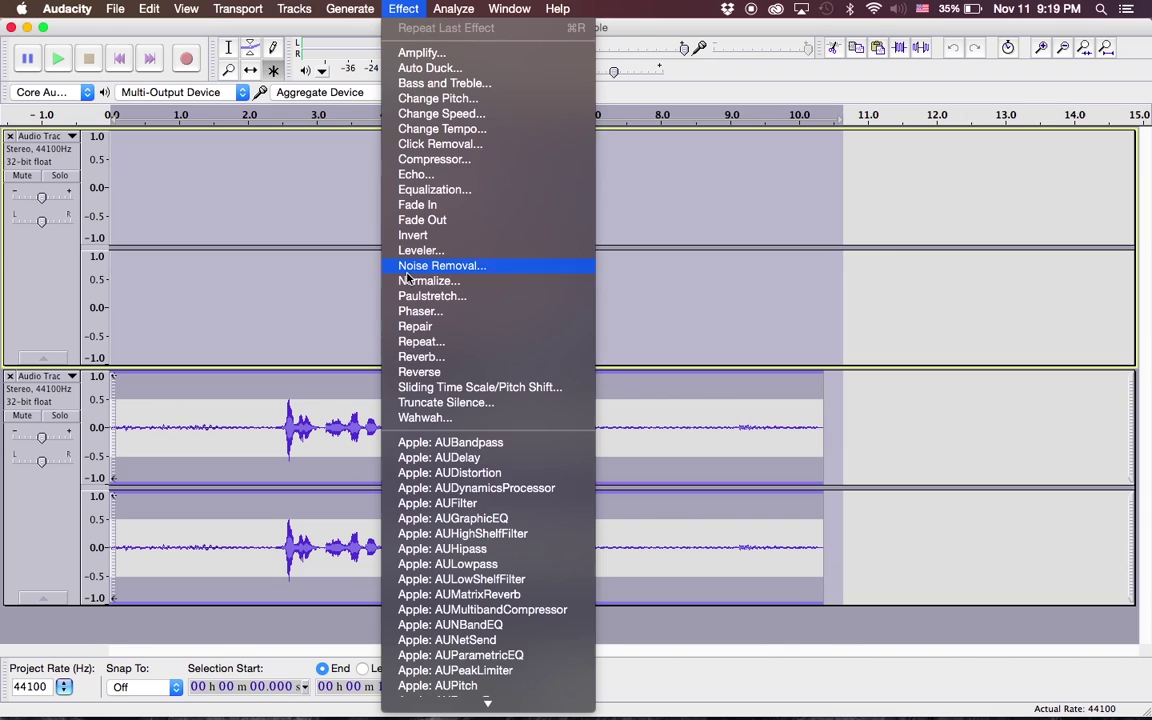
pyautogui.click(227, 411)
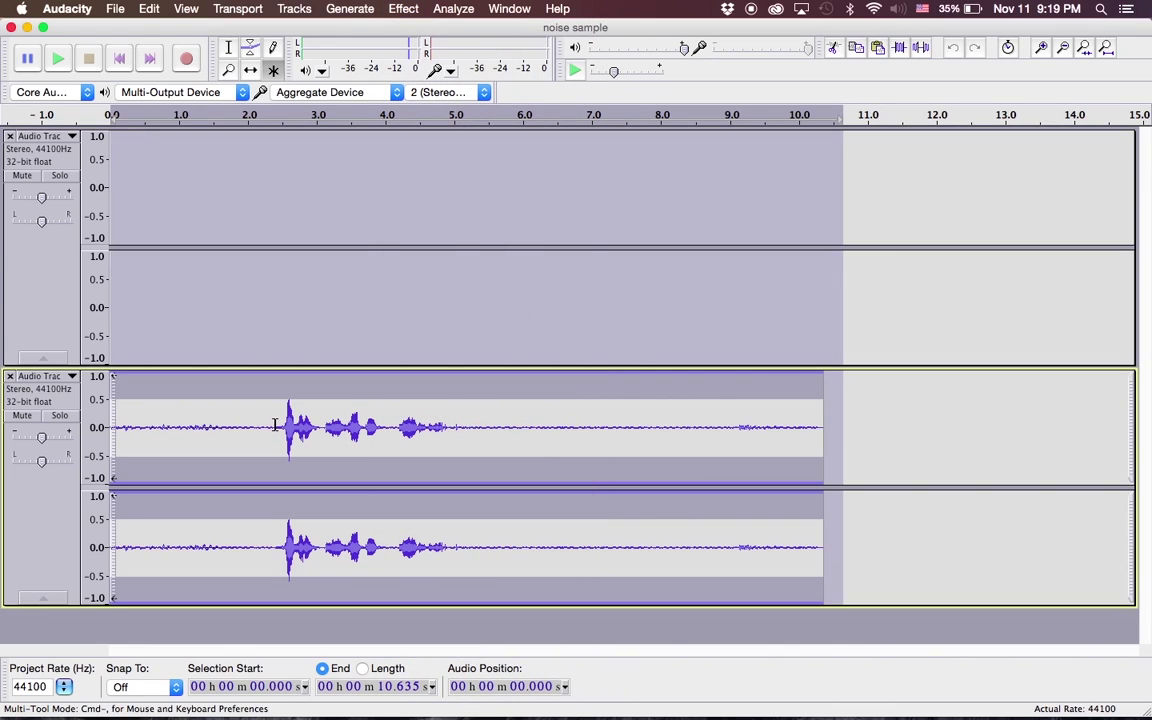
pyautogui.moveTo(258, 423); pyautogui.dragTo(129, 422)
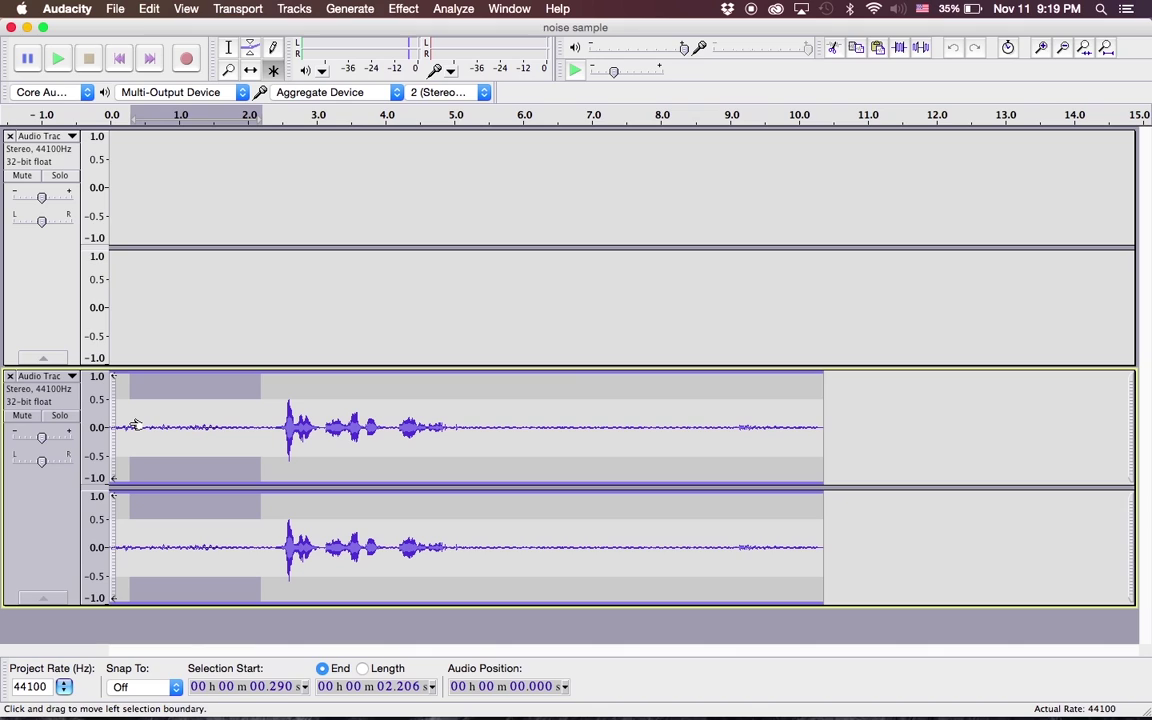
pyautogui.click(401, 9)
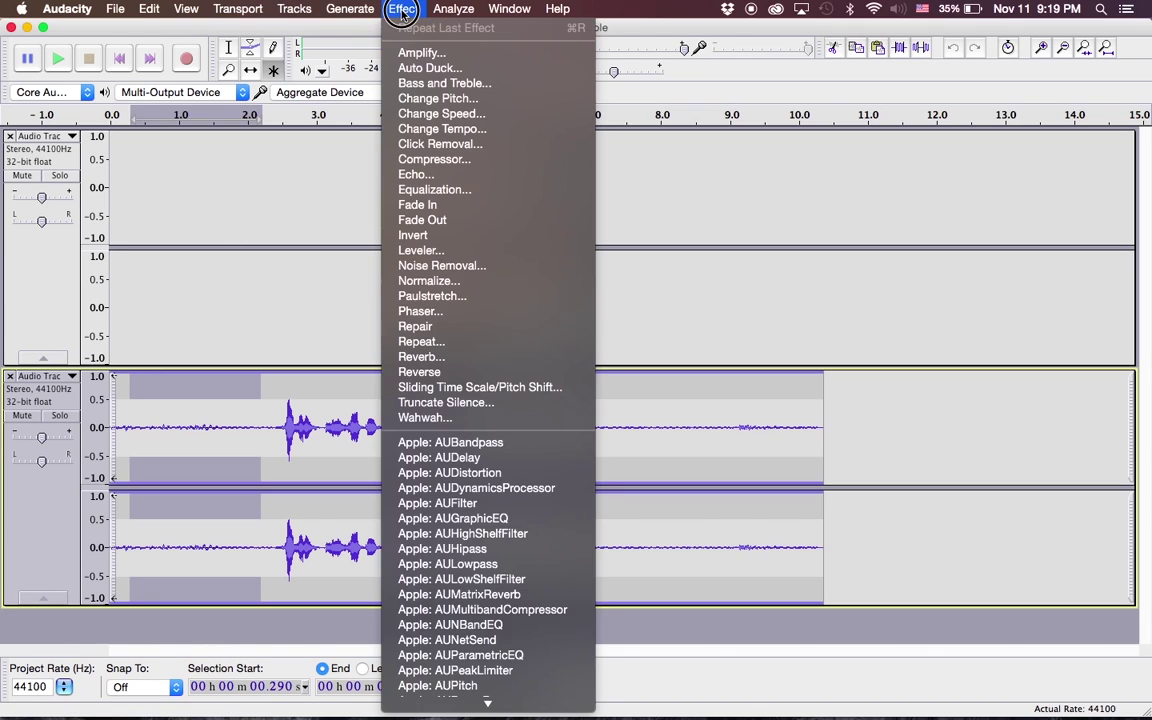
pyautogui.click(432, 266)
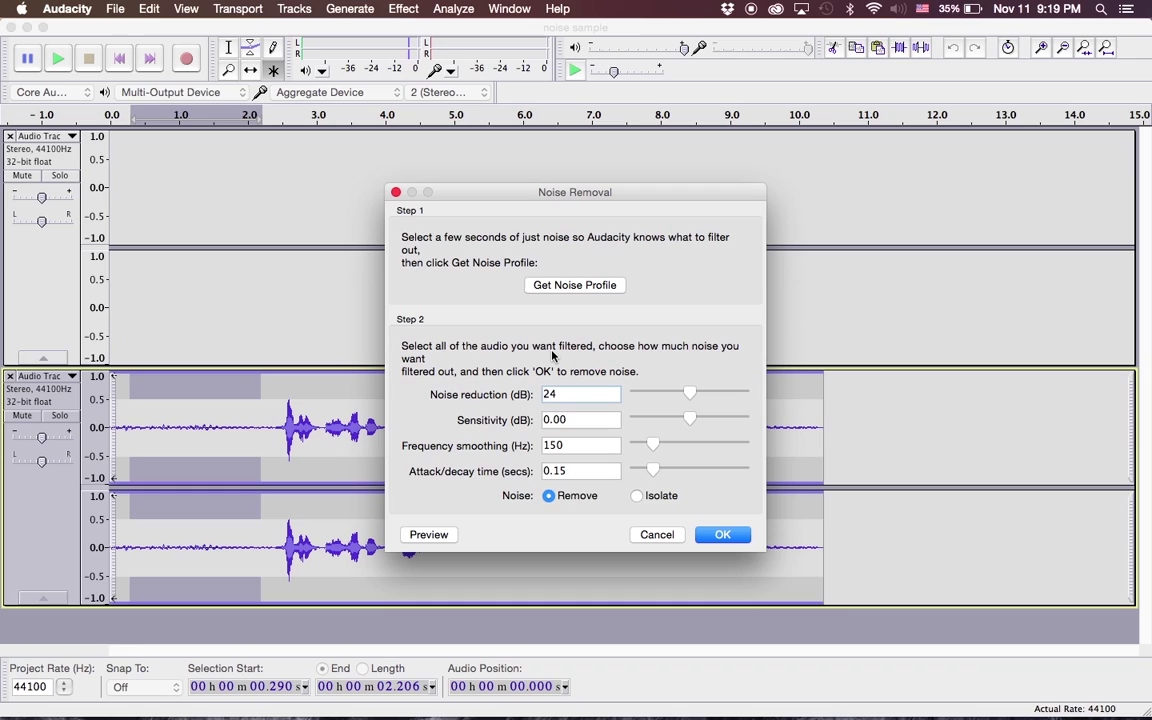
pyautogui.click(574, 286)
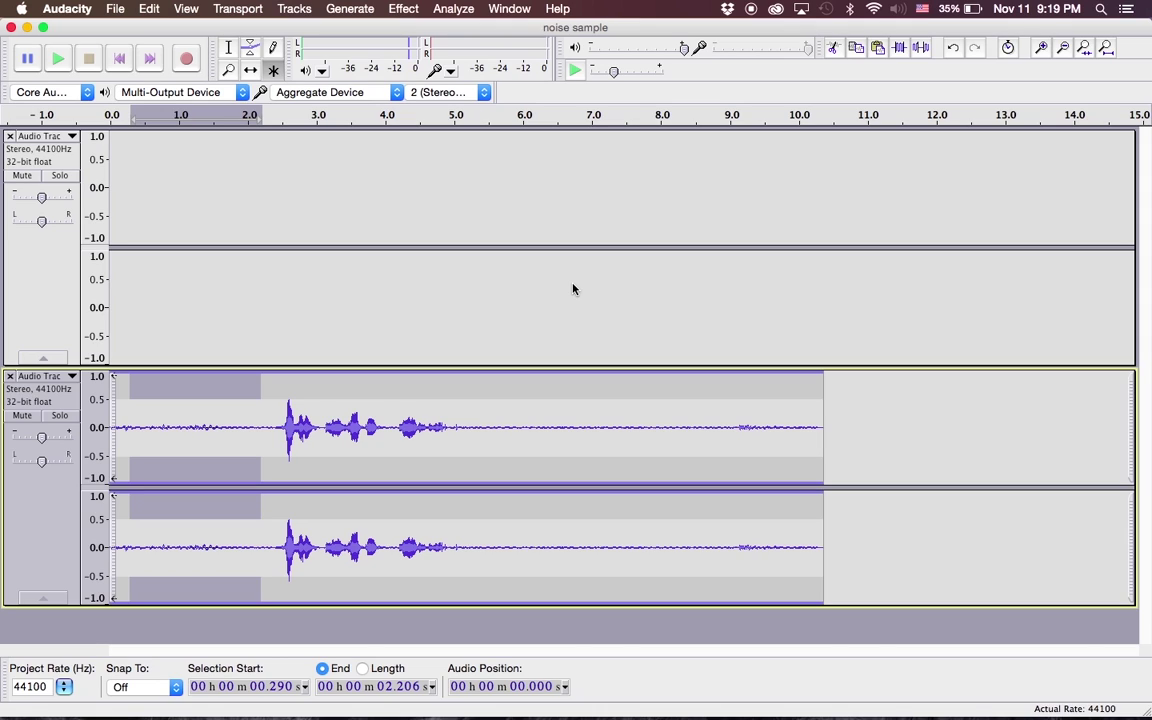
pyautogui.press('super+a')
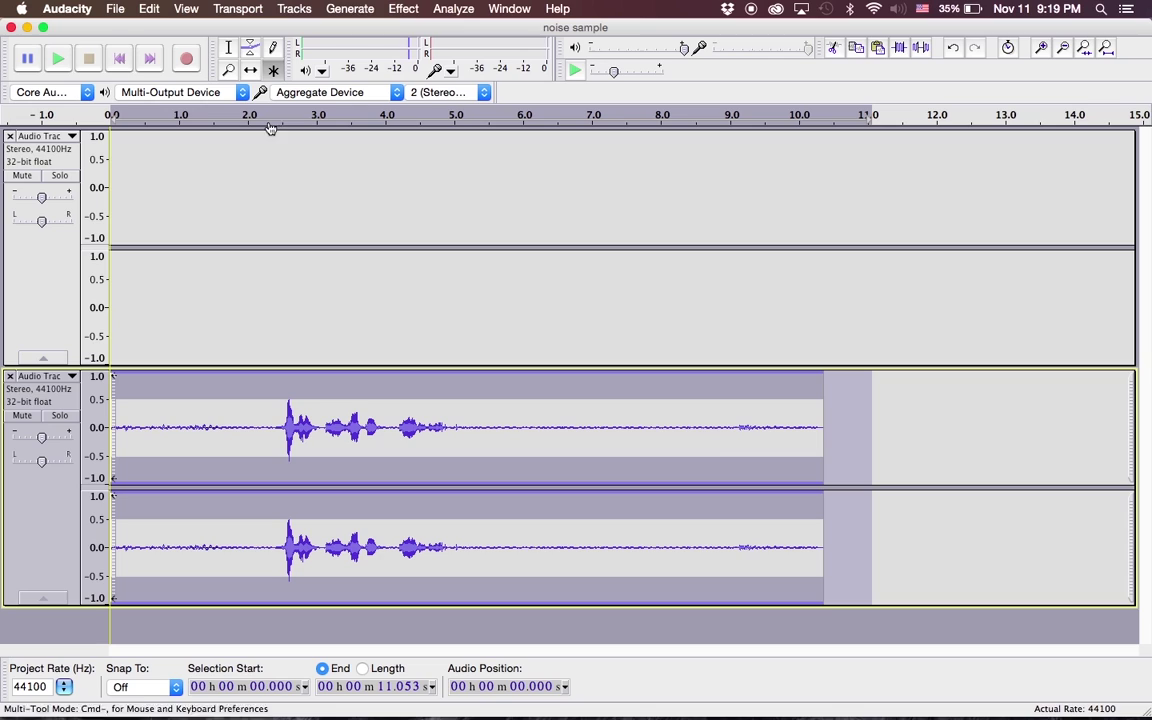
# Preview Noise Removal at 24 dB reduction, then apply it to the whole recording
pyautogui.click(405, 8)
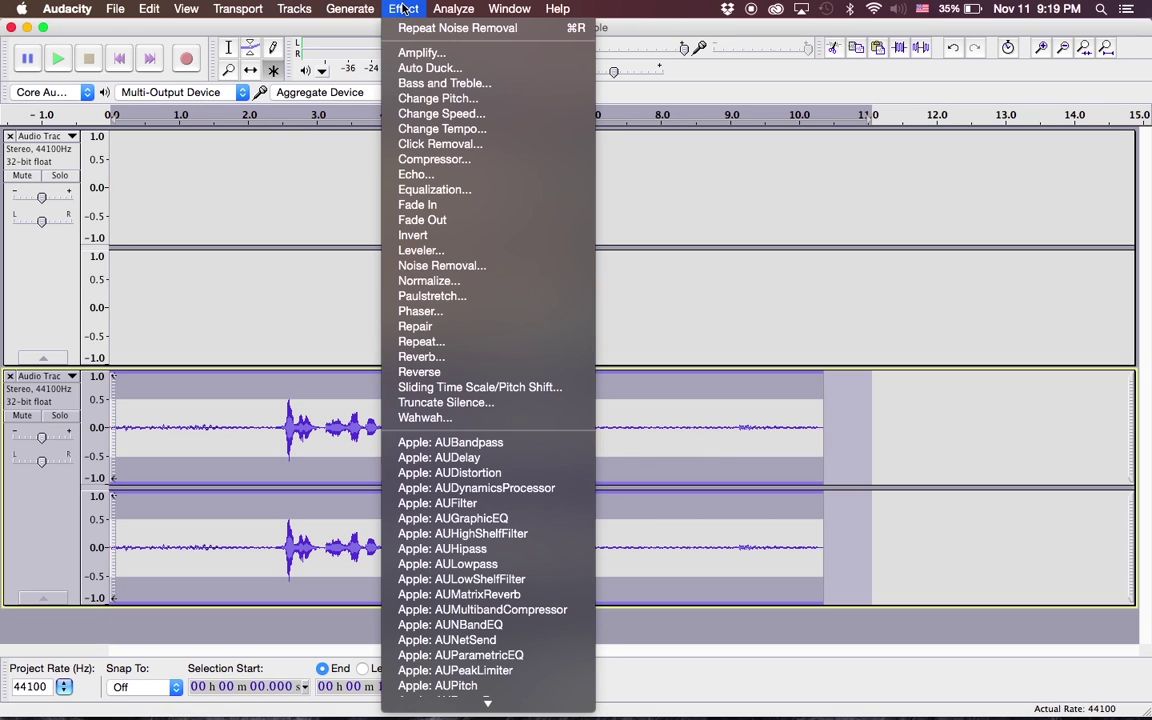
pyautogui.click(440, 265)
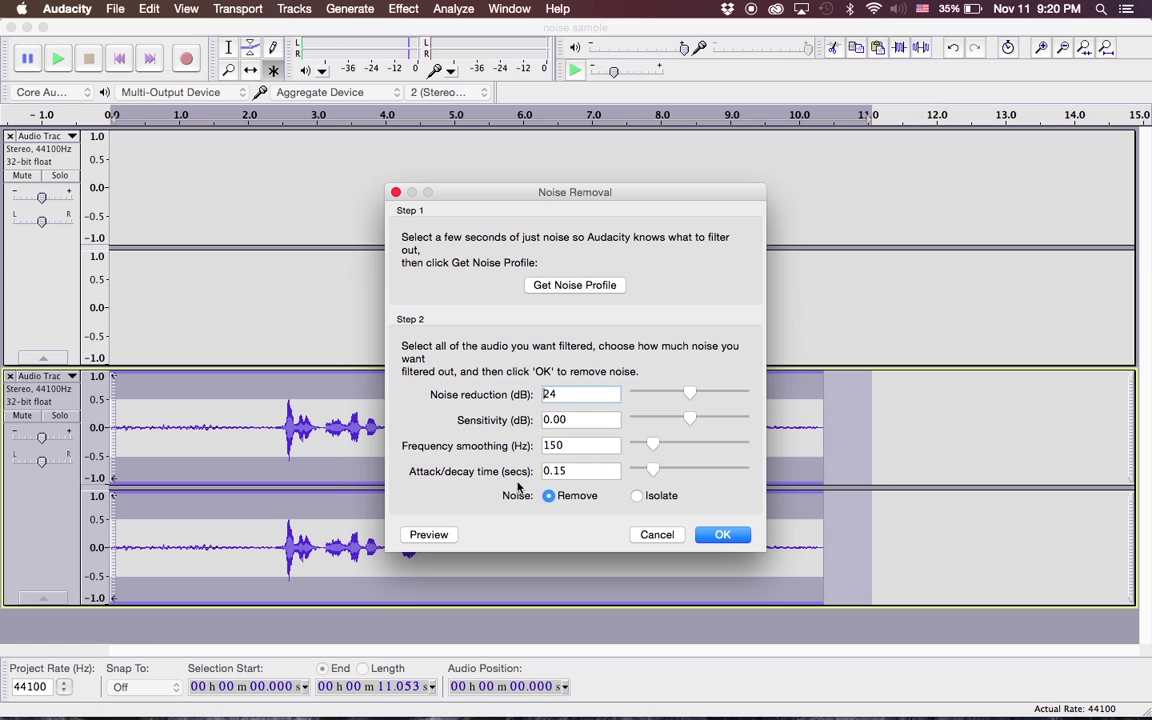
pyautogui.click(440, 536)
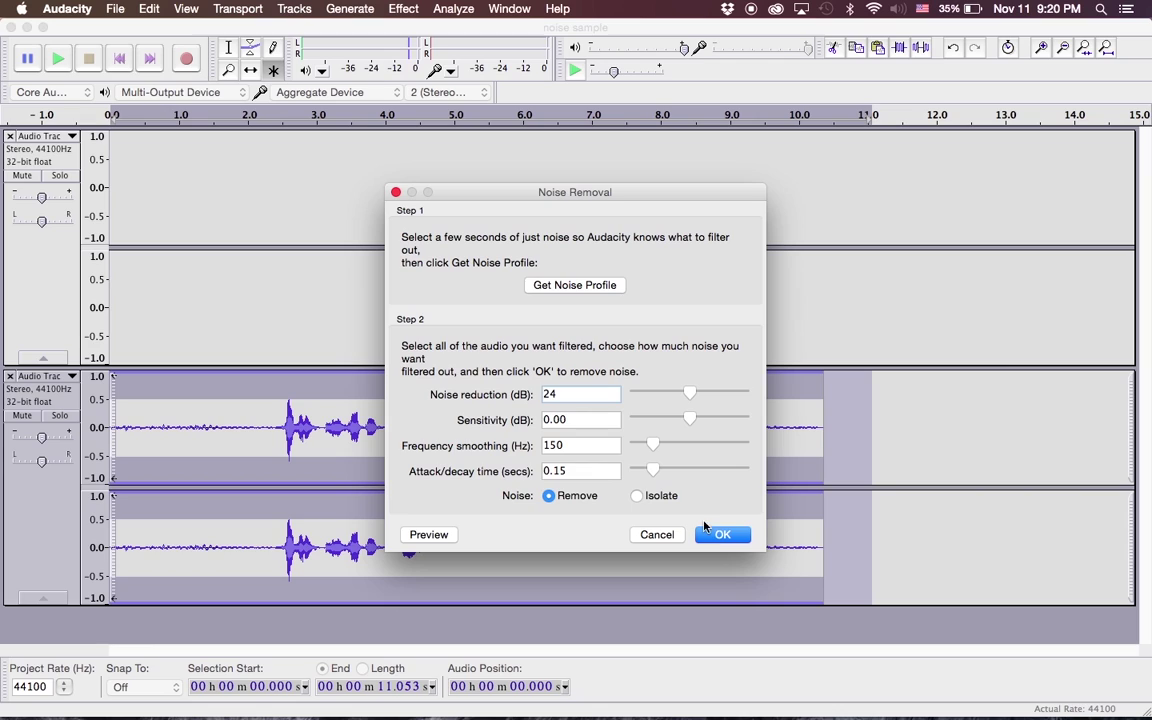
pyautogui.click(723, 535)
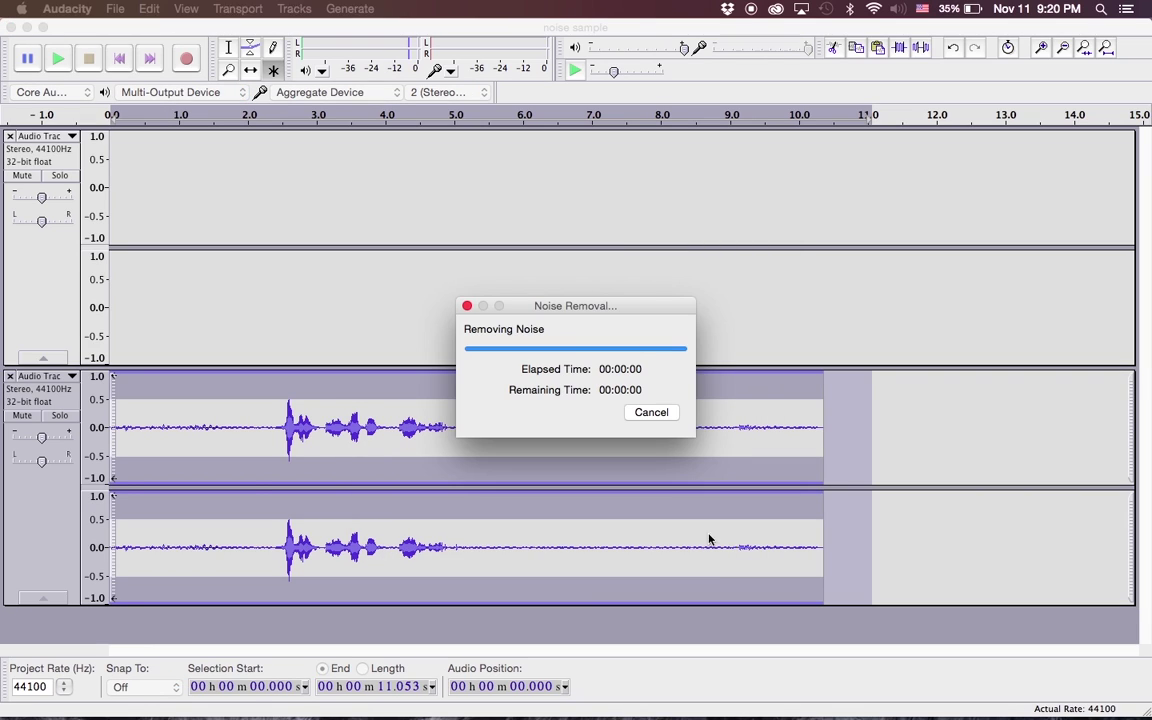